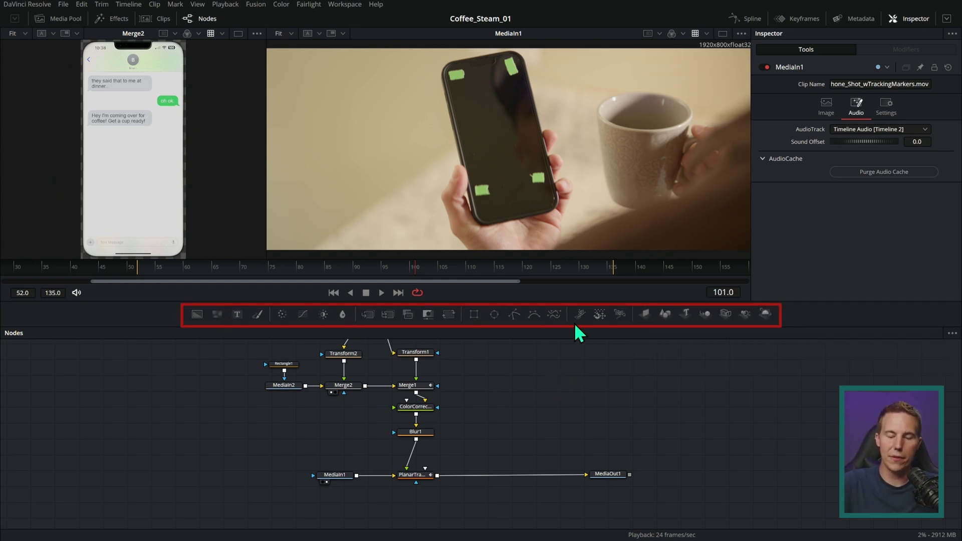
Add a Background node beside the node tree and delete it again, and look through the tools in the Effects library
drag(197, 315, 554, 458)
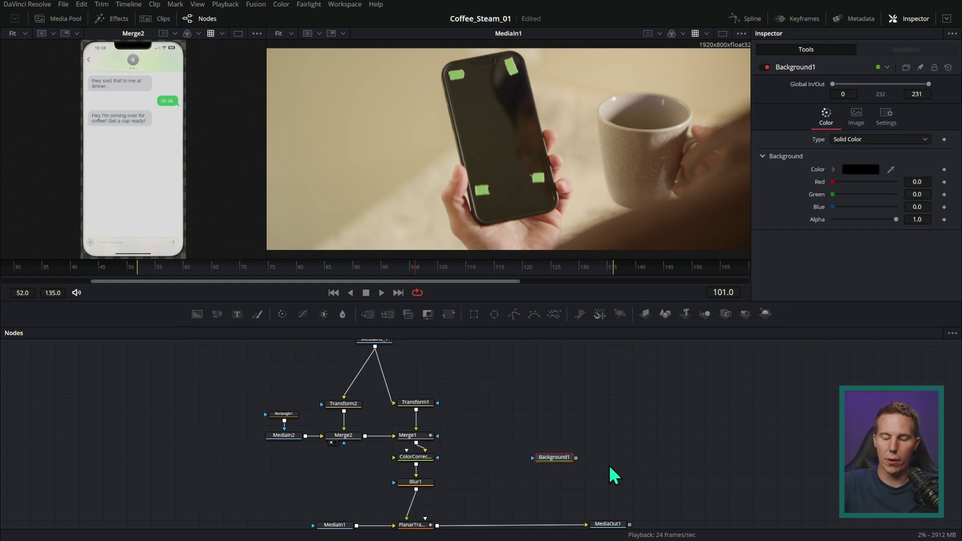
key(Delete)
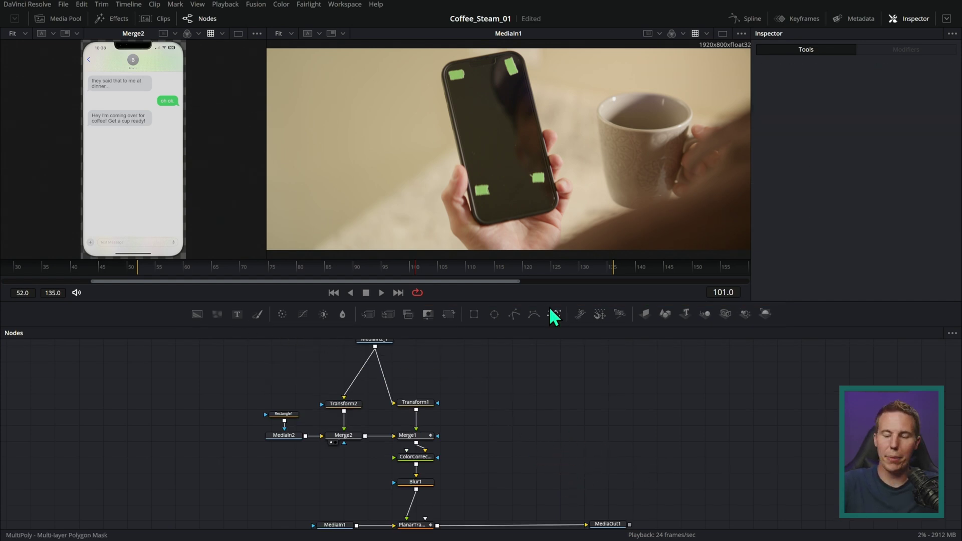
click(115, 20)
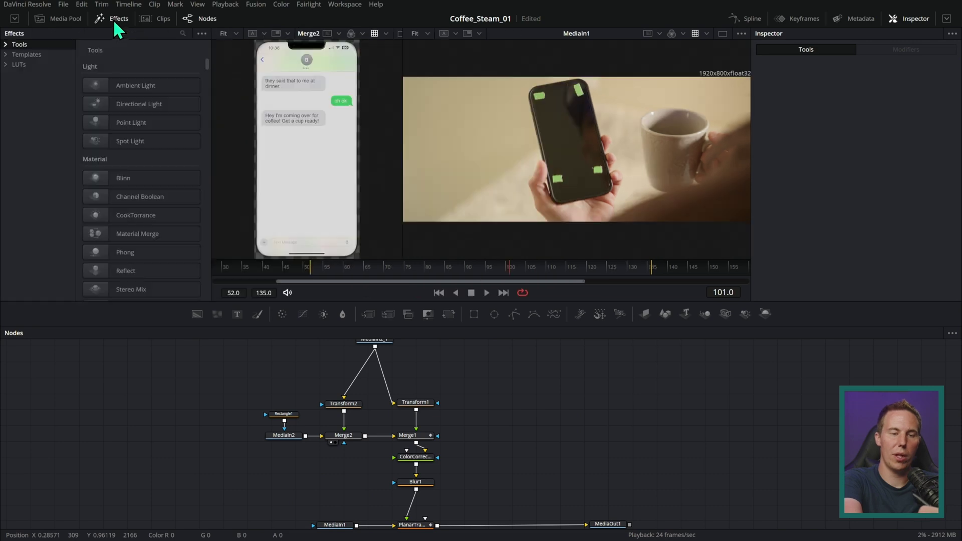
click(160, 215)
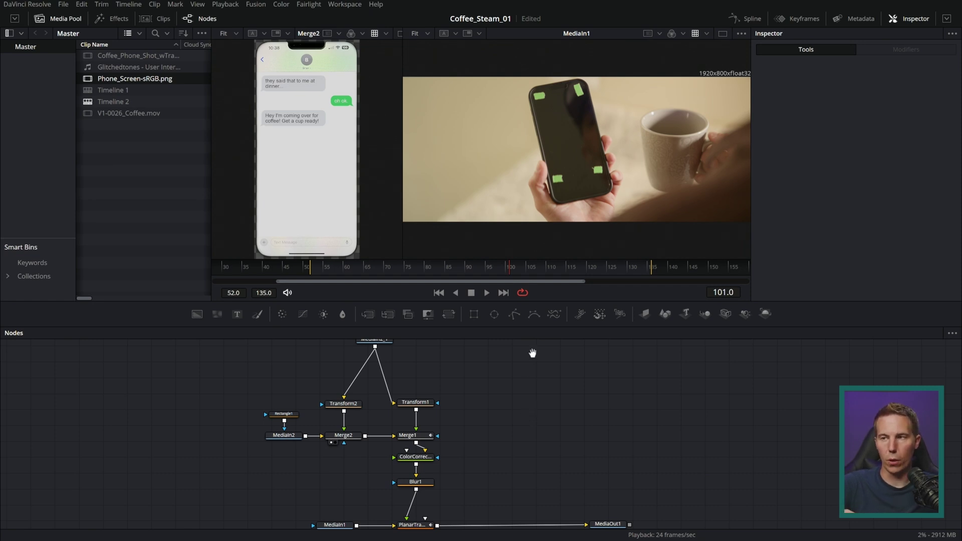
Find the Background node by its abbreviation "bg" in the tool search, add it to the node area, and delete it
key(shift+space)
text(xf)
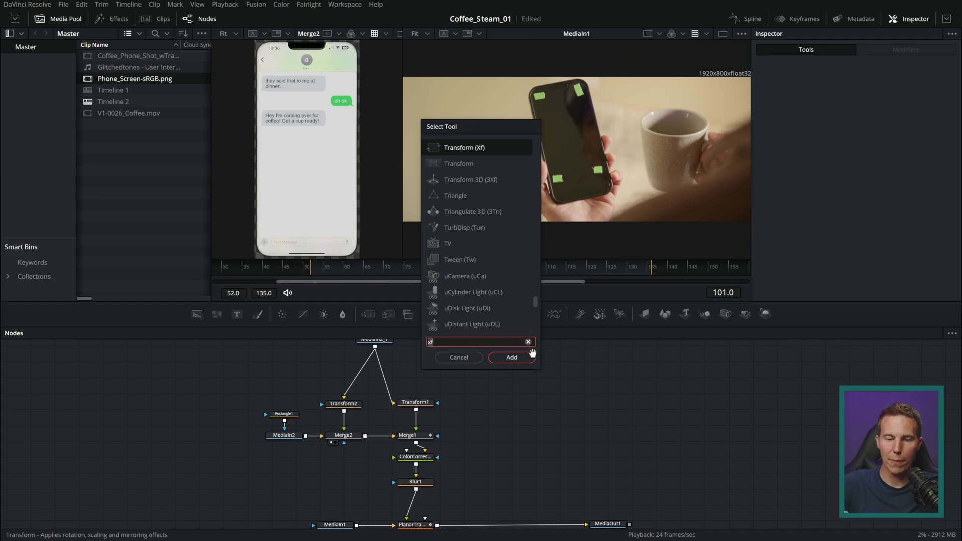
key(BackSpace)
key(BackSpace)
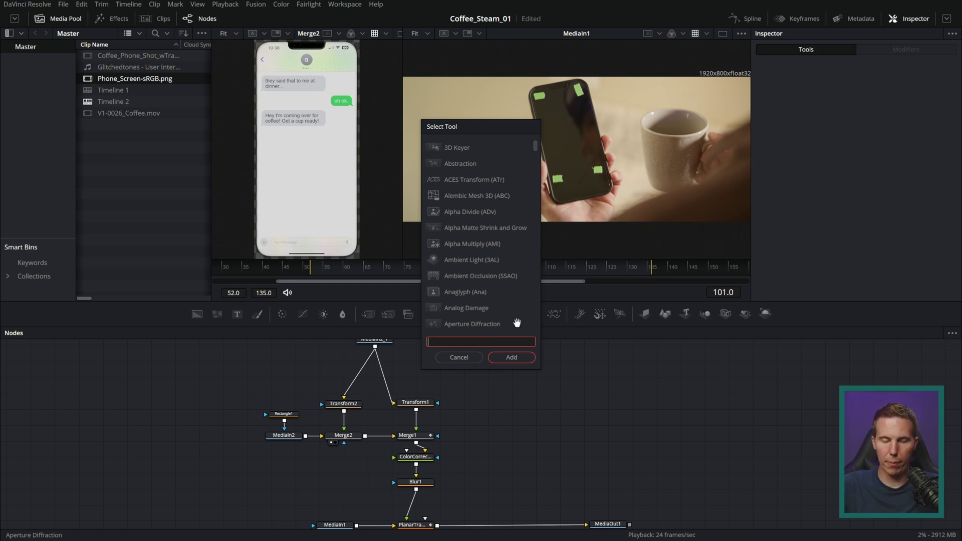
text(bg)
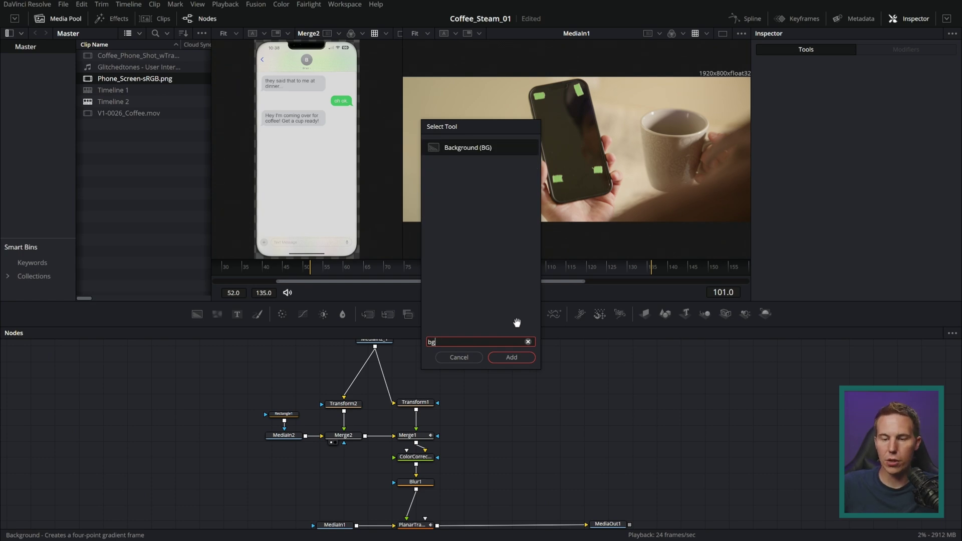
key(Return)
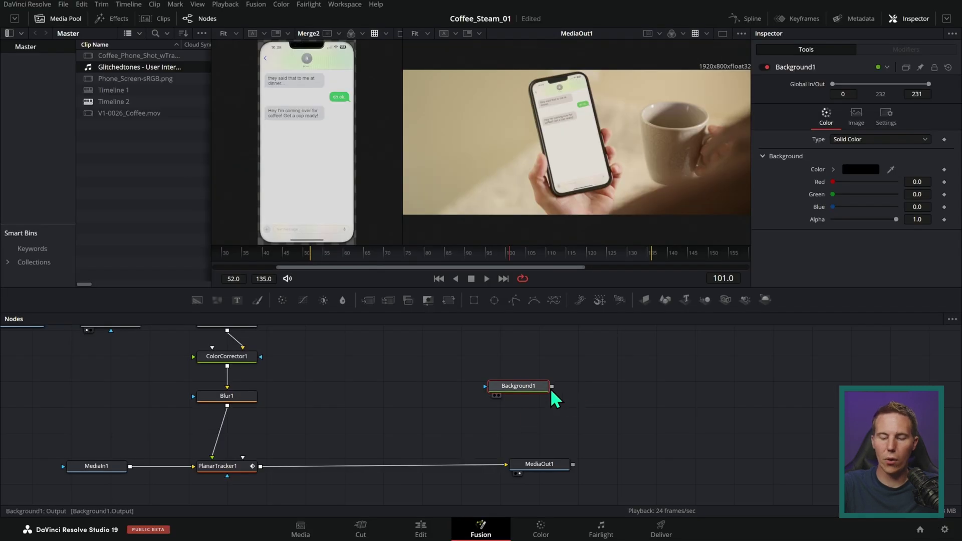
key(Delete)
Insert a Transform node between PlanarTracker1 and MediaOut1, using the abbreviation "xf" in the tool search
click(249, 467)
key(shift+space)
text(bg)
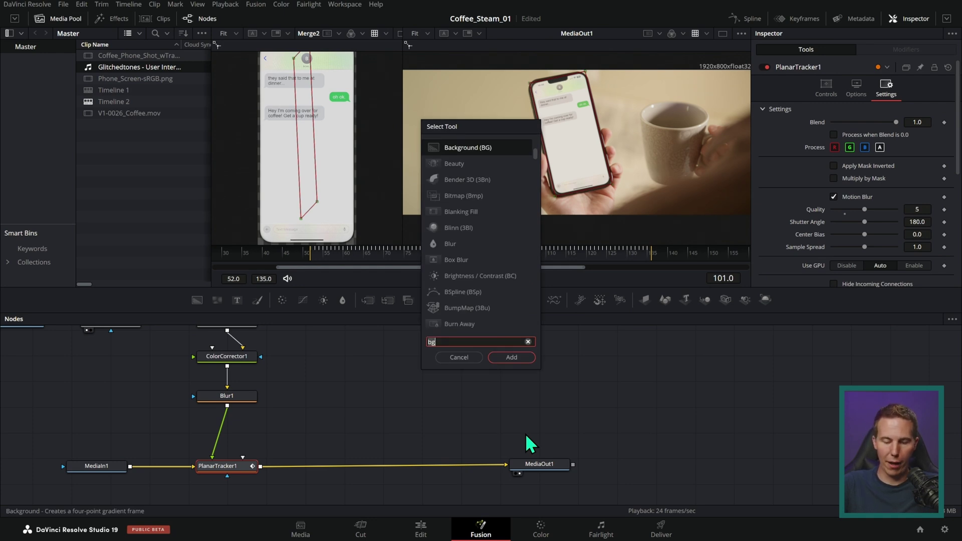
key(BackSpace)
key(BackSpace)
text(xf)
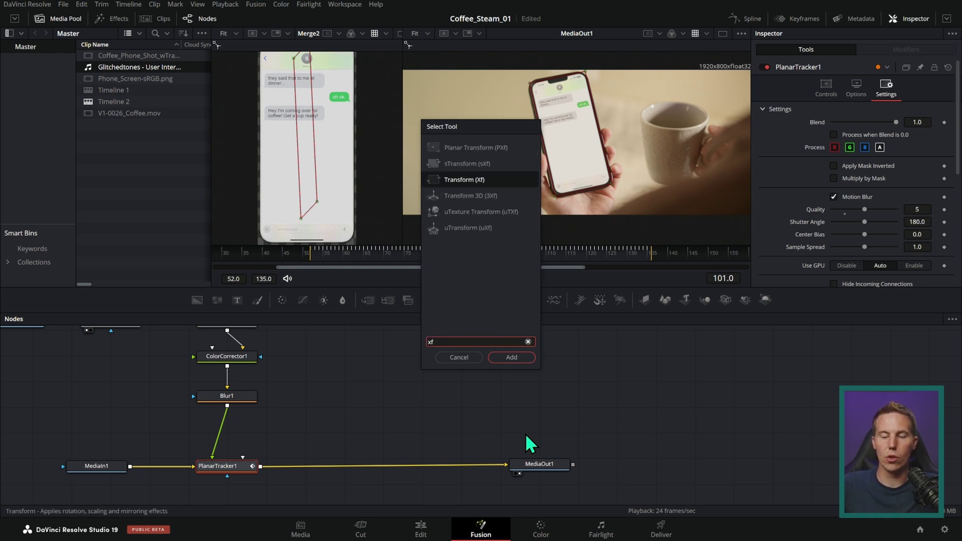
key(Return)
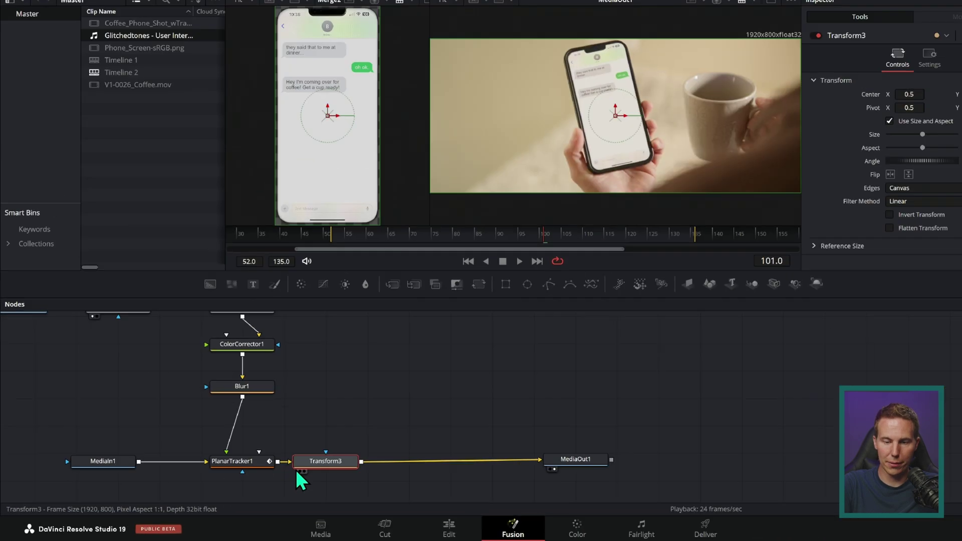
drag(865, 160, 854, 216)
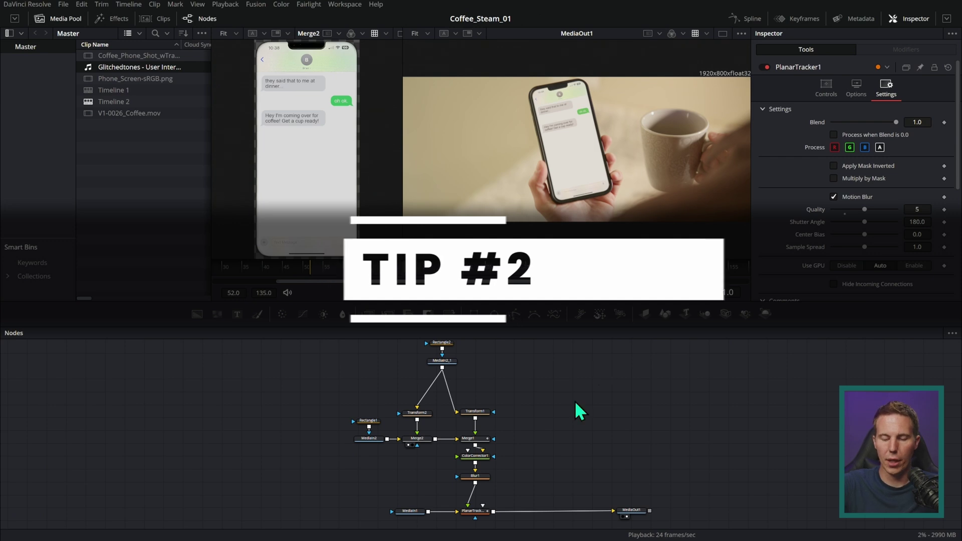
Tighten the node layout by moving MediaIn2, Rectangle1 and the two Transform nodes close to Merge1 and Merge2
scroll(506, 441, up, 5)
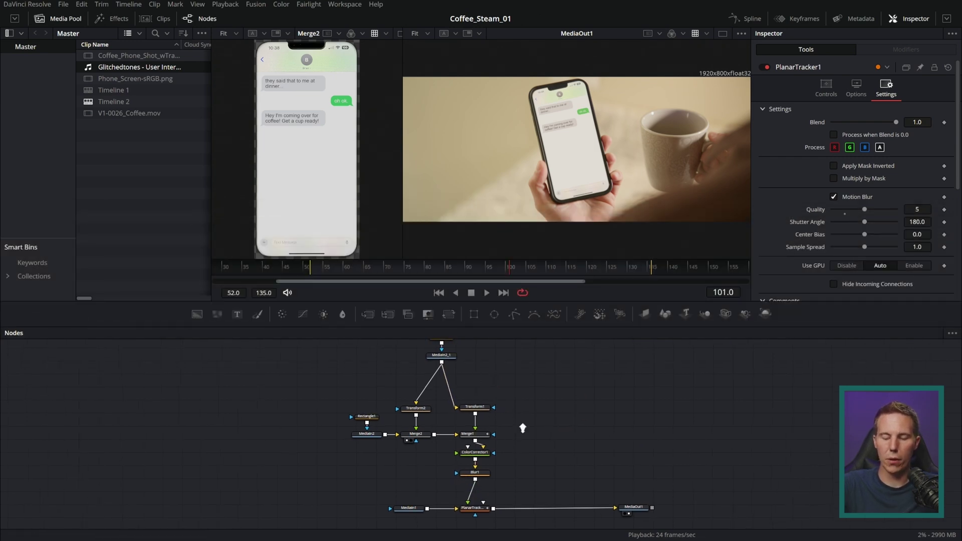
click(513, 424)
drag(517, 360, 513, 402)
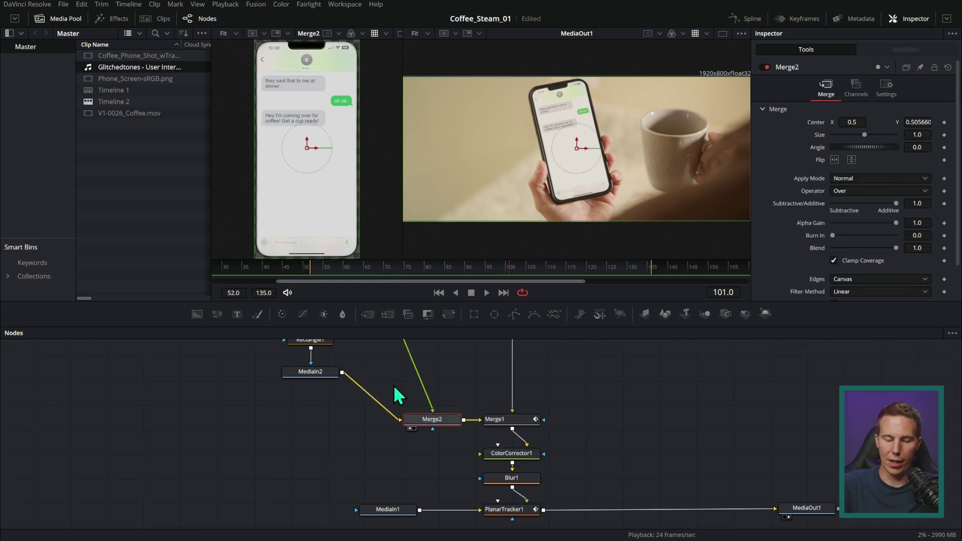
drag(311, 371, 383, 423)
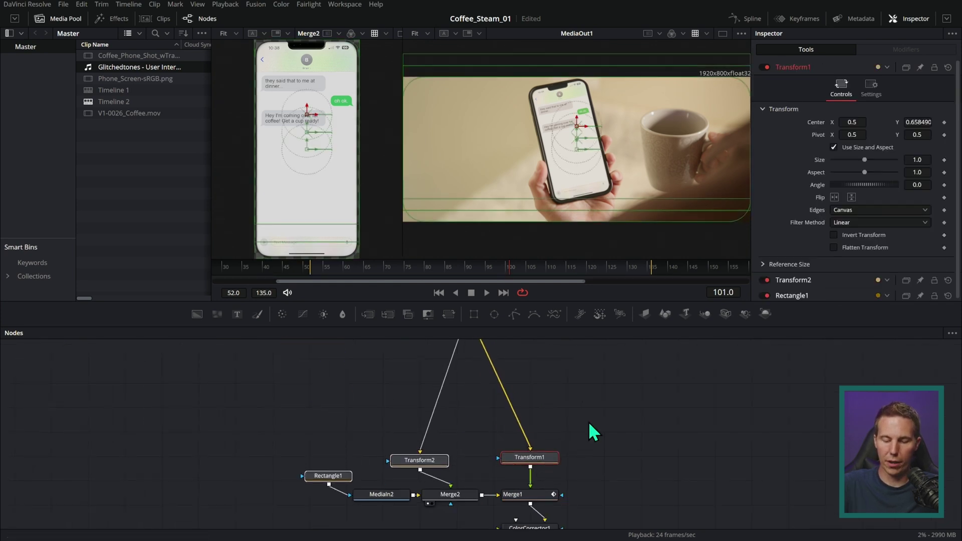
drag(419, 460, 442, 464)
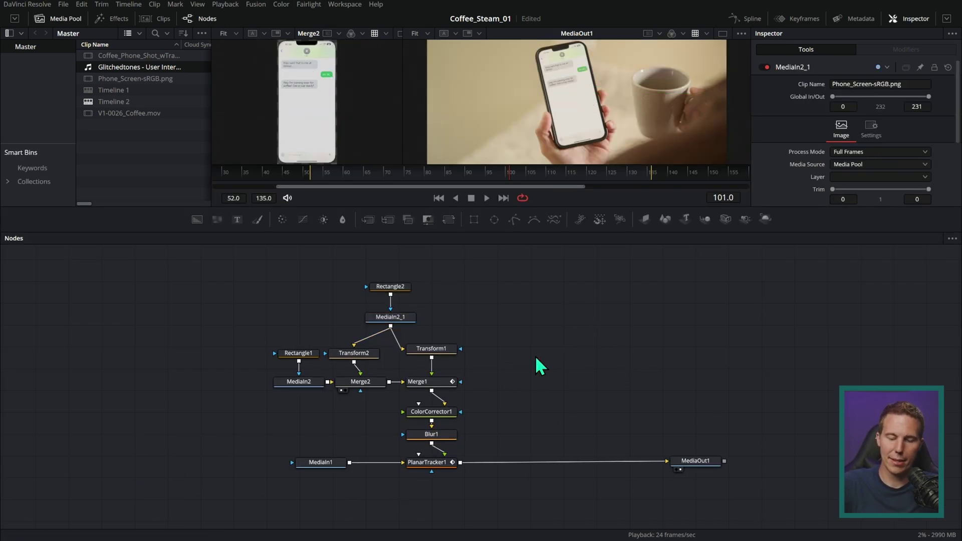
Insert a Blur node between Transform1 and Merge1, and shift the nodes above upward so that it fits
click(437, 350)
click(343, 220)
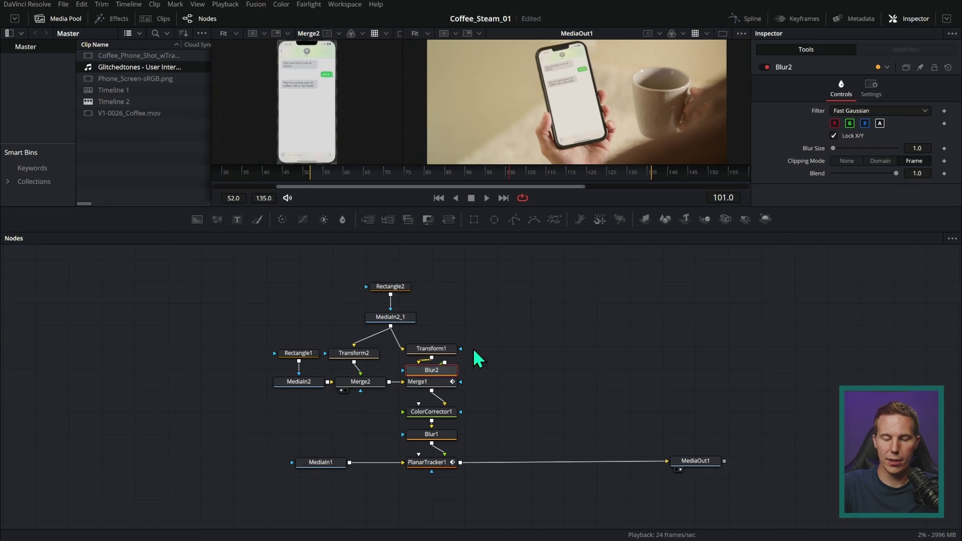
drag(463, 261, 281, 354)
drag(441, 351, 441, 330)
drag(437, 370, 440, 355)
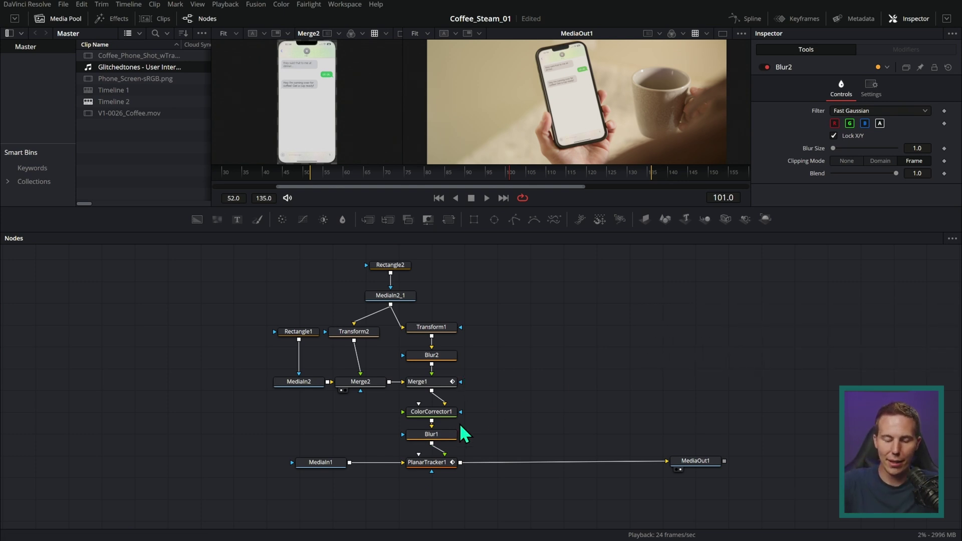
Move MediaIn1 away from PlanarTracker1 and spread the lower nodes around Merge1, ColorCorrector1 and Blur1 further apart vertically
drag(317, 464, 294, 457)
scroll(506, 351, up, 3)
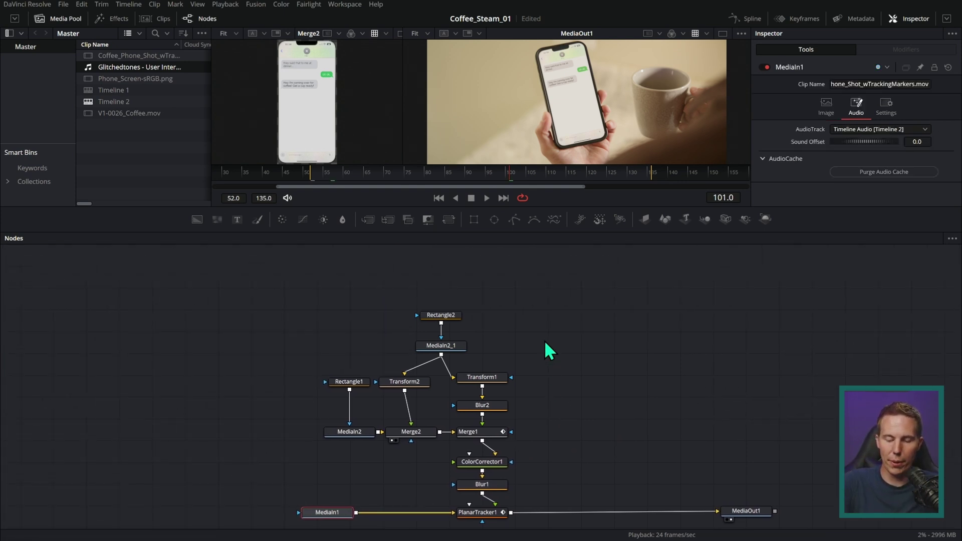
drag(546, 298, 375, 408)
drag(496, 434, 496, 366)
drag(494, 462, 495, 422)
drag(492, 484, 491, 467)
Move the Transform nodes, MediaIn2_1 and Rectangle2 upward to widen the vertical spacing of the upper node tree
scroll(564, 331, up, 3)
drag(543, 254, 371, 370)
mouse_move(488, 359)
mouse_down()
mouse_move(487, 306)
mouse_move(477, 371)
mouse_move(431, 402)
mouse_up()
scroll(556, 326, up, 3)
drag(457, 370, 458, 282)
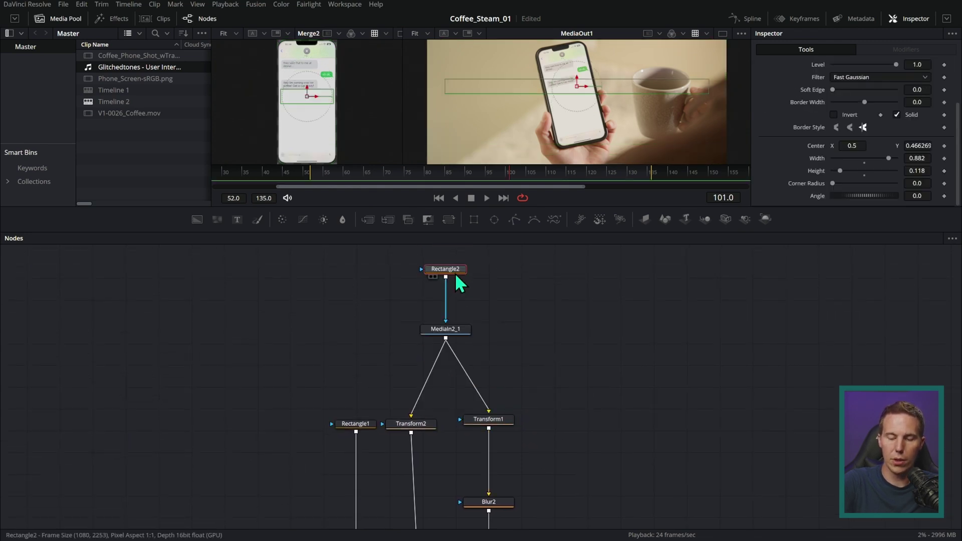
Insert another Blur node between Transform1 and Blur2 by searching the tool list for "blur", and position it just below Transform1
ctrl+scroll(631, 383, down, 5)
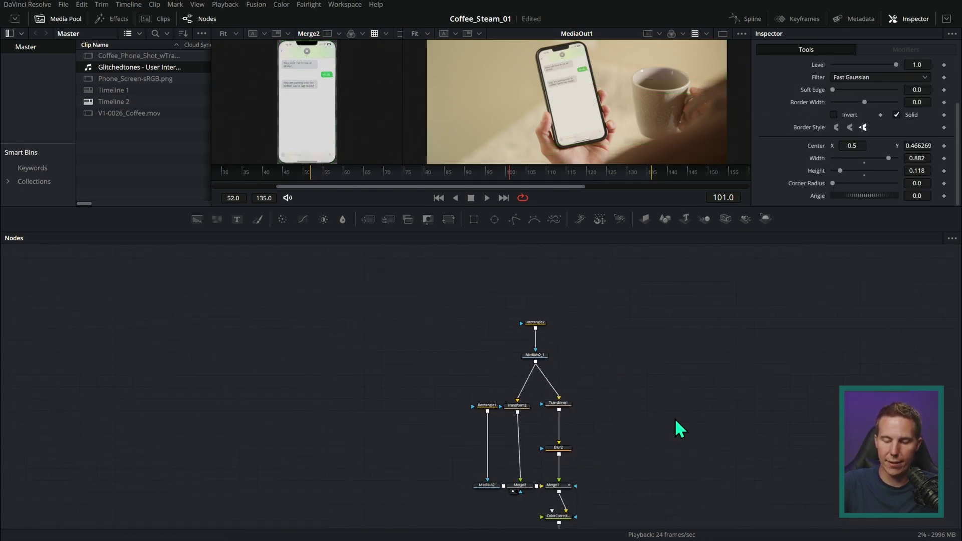
drag(660, 389, 537, 349)
ctrl+scroll(559, 390, up, 2)
drag(559, 389, 594, 411)
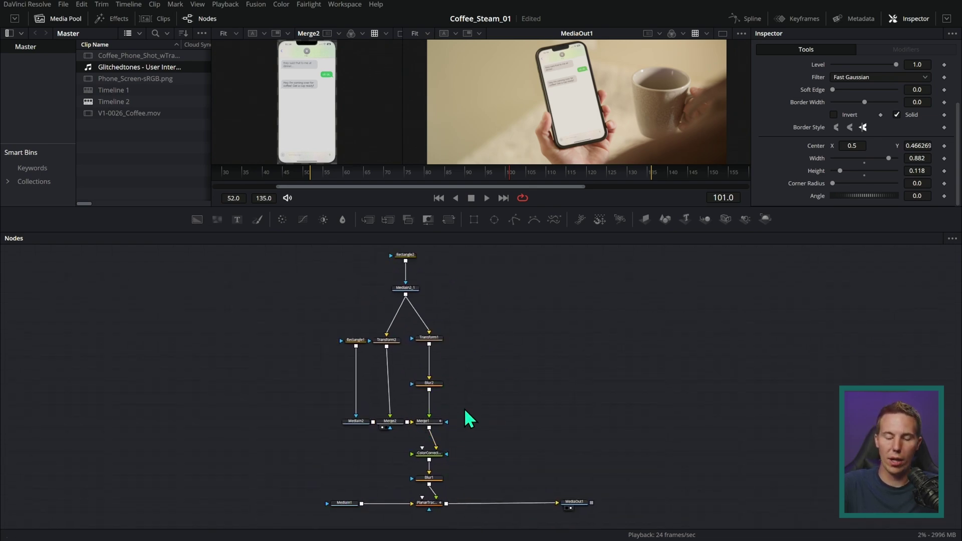
click(429, 338)
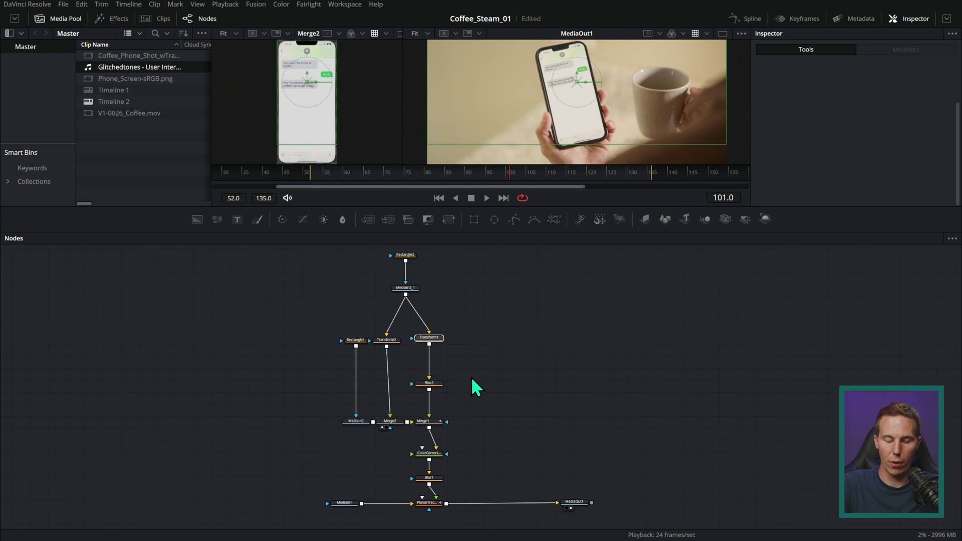
key(shift+space)
text(xf)
key(BackSpace)
key(BackSpace)
text(blur)
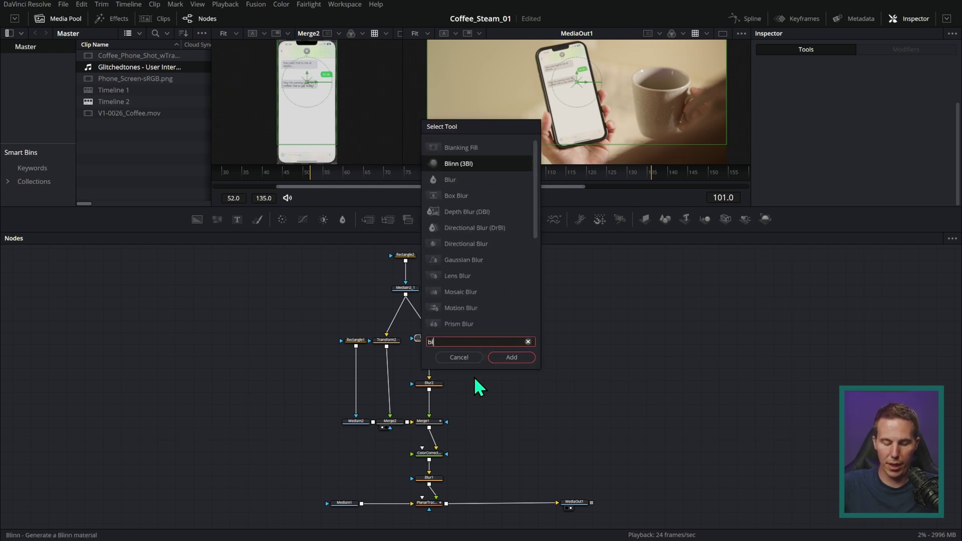
key(Return)
drag(441, 352, 443, 357)
scroll(449, 366, up, 4)
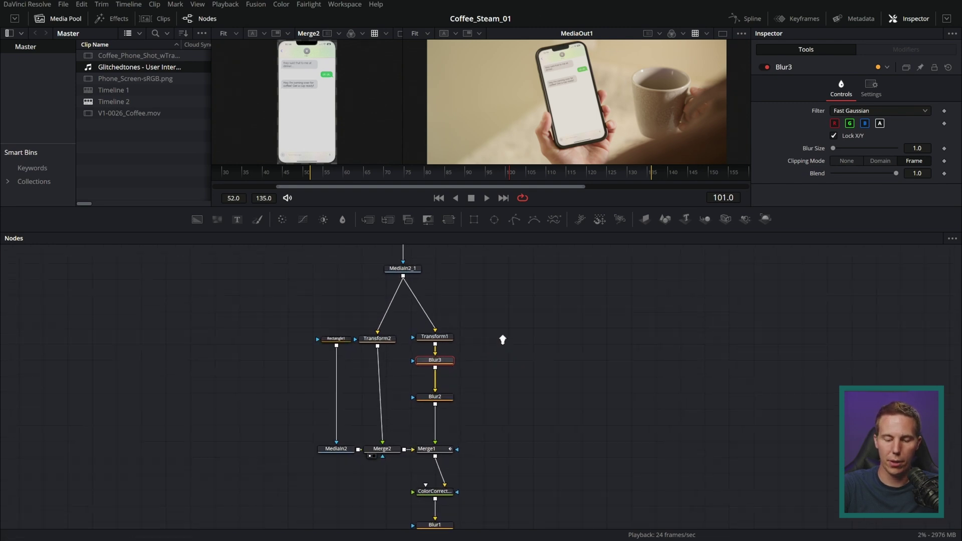
Disconnect Blur2 from Transform1 and Merge1, move it aside, and connect Transform1 directly to Merge1
click(478, 389)
scroll(505, 380, down, 3)
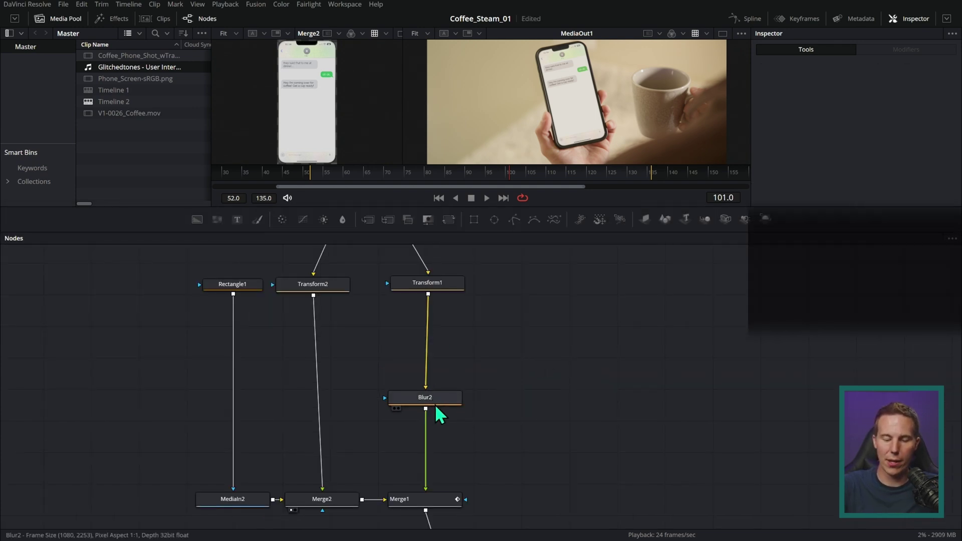
drag(430, 387, 439, 427)
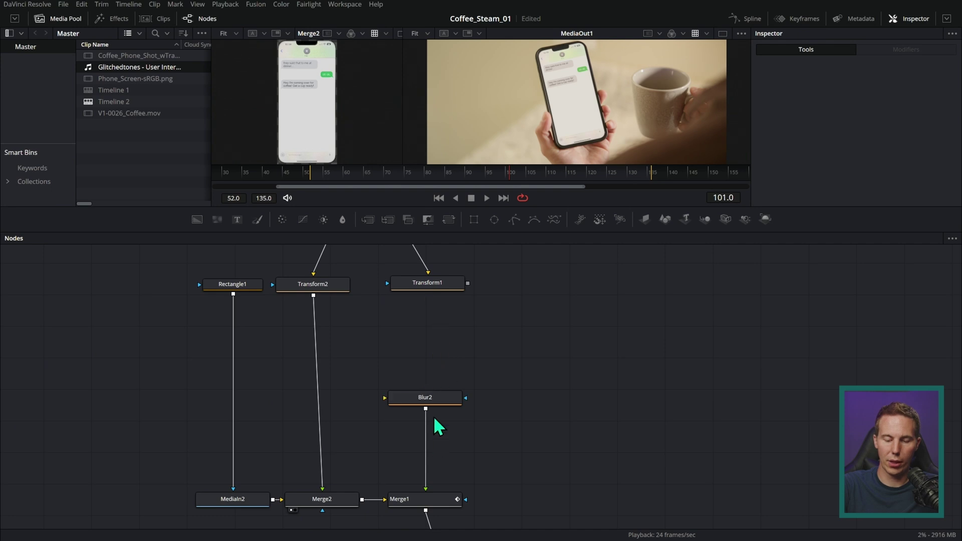
drag(428, 485, 593, 408)
drag(468, 284, 427, 497)
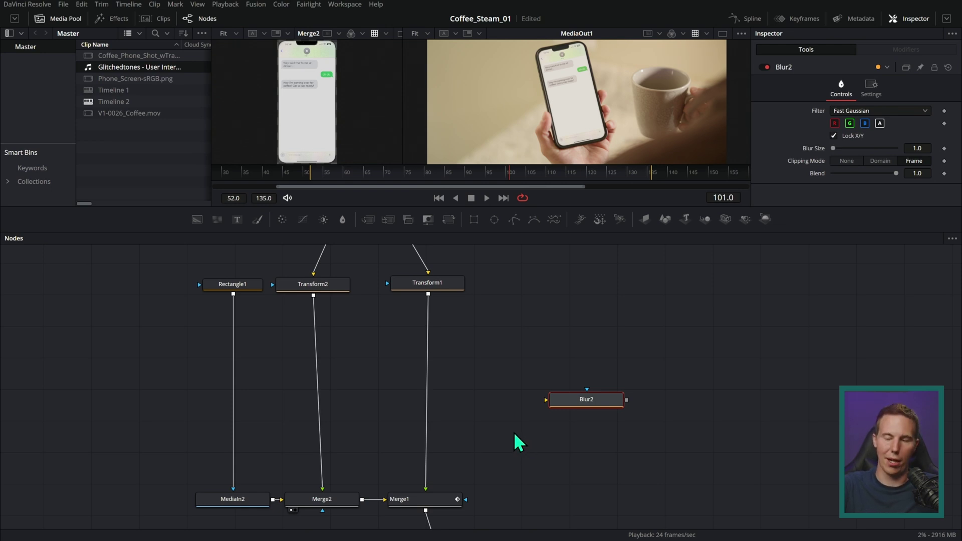
Insert Blur2 into the connection between Transform1 and Merge1, pull it out of the flow, and insert it there again
drag(585, 399, 424, 397)
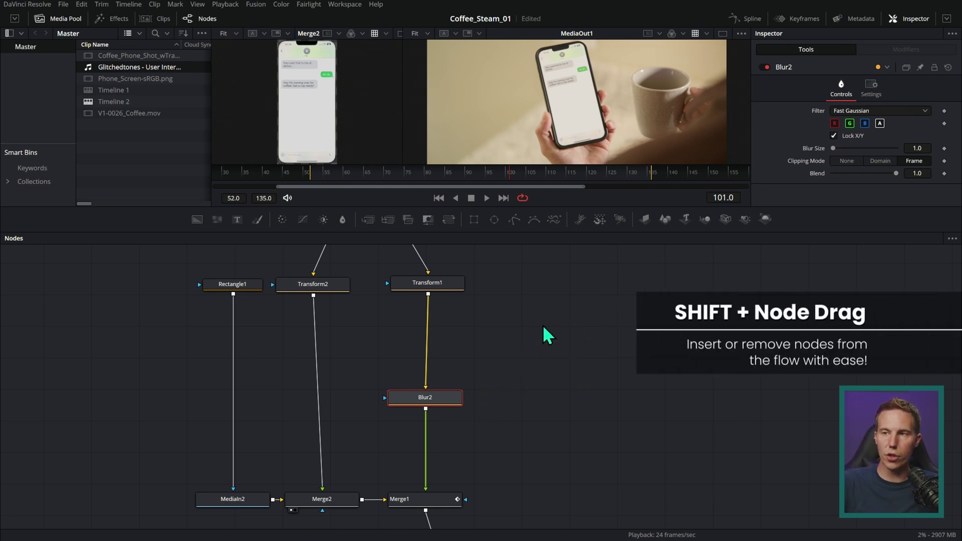
drag(449, 404, 565, 334)
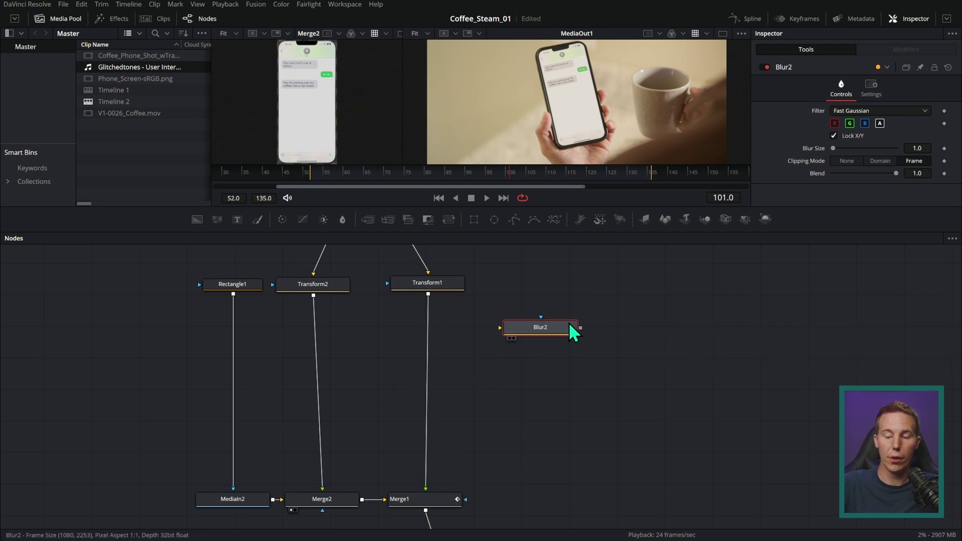
drag(551, 337, 453, 387)
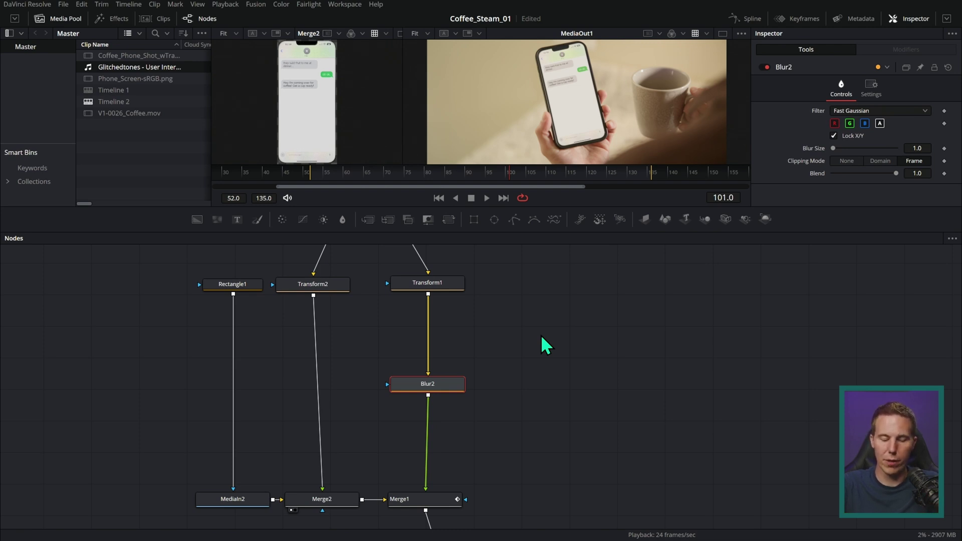
Move MediaIn1 further away from PlanarTracker1 to leave room in the main flow
scroll(540, 335, down, 5)
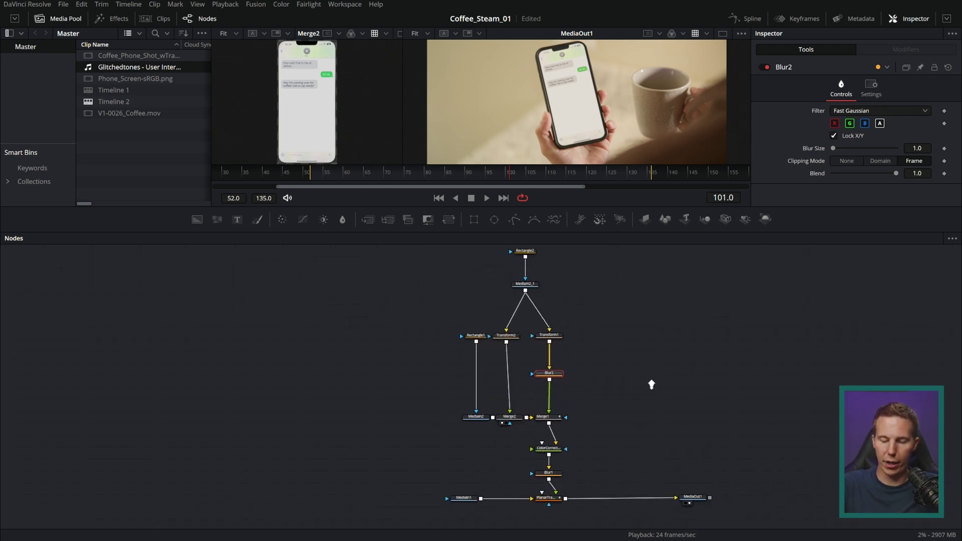
drag(681, 415, 546, 371)
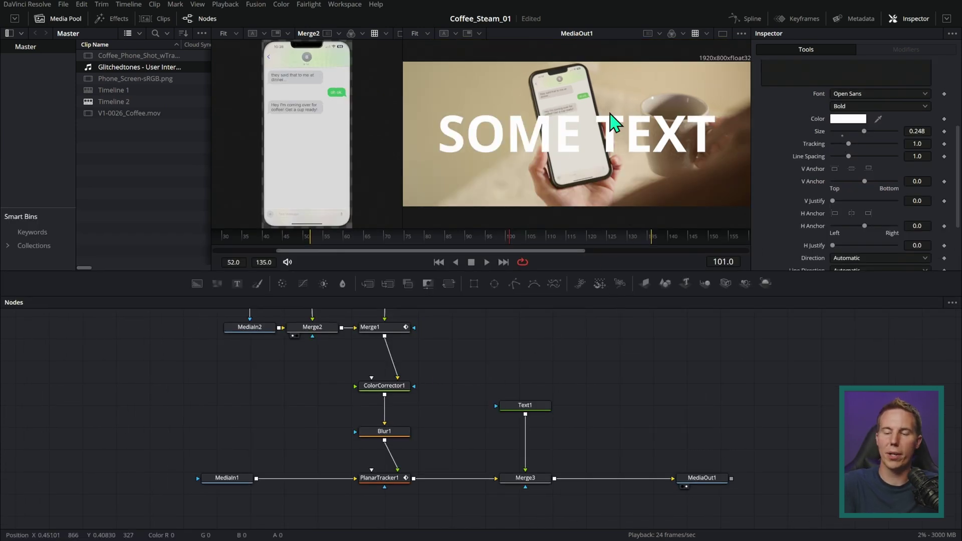
drag(586, 424, 662, 413)
drag(320, 476, 226, 482)
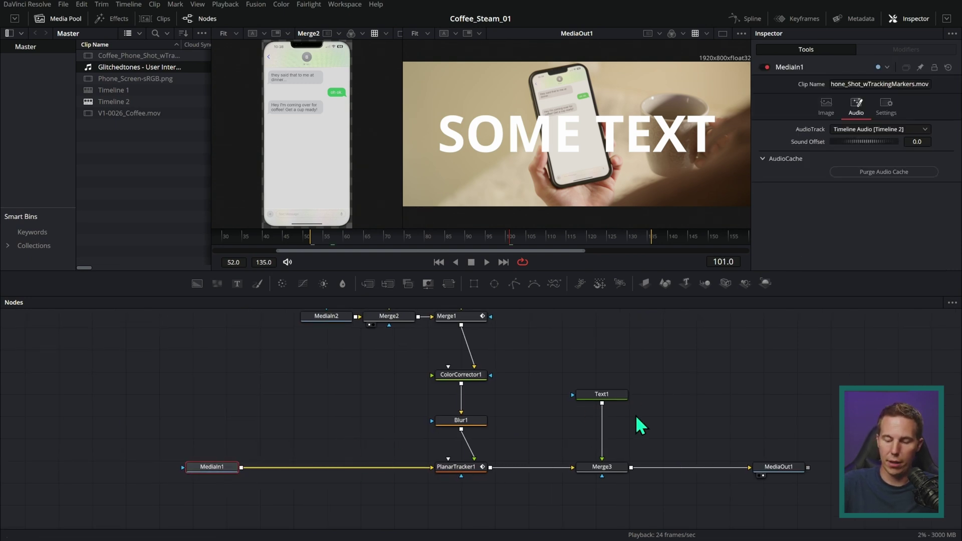
Disconnect Merge3 from Text1, PlanarTracker1 and MediaOut1, move it aside, and connect PlanarTracker1 directly to MediaOut1
drag(606, 456, 651, 464)
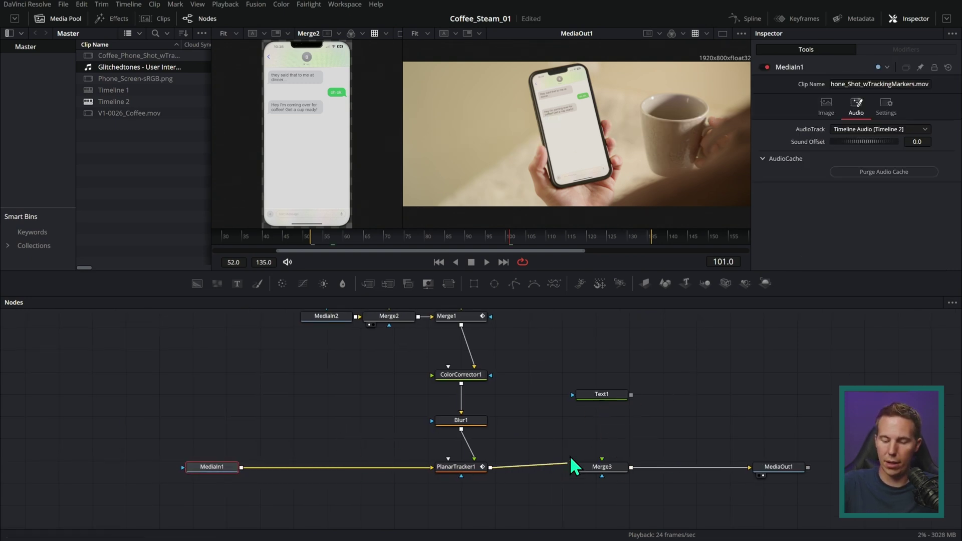
drag(570, 468, 627, 469)
click(747, 426)
drag(726, 469, 683, 446)
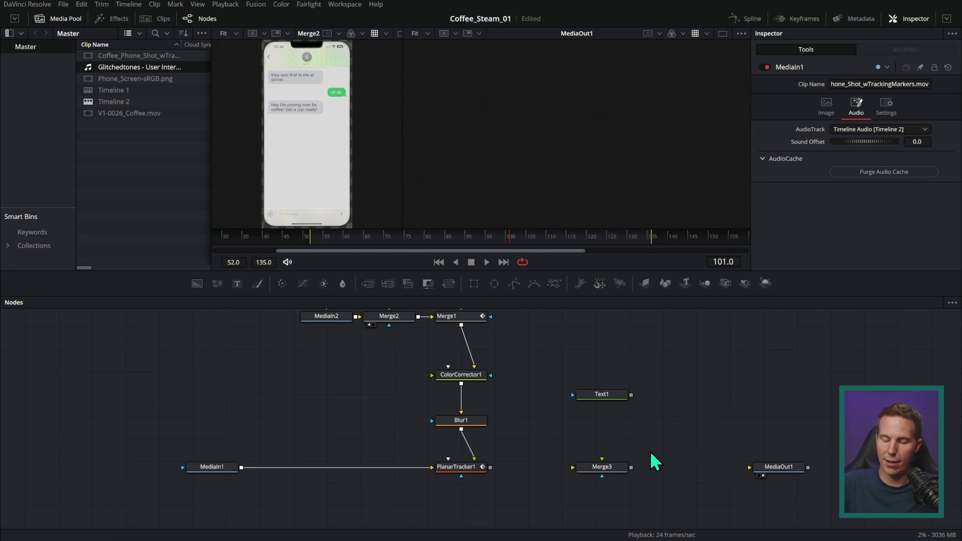
drag(596, 467, 620, 417)
drag(491, 467, 766, 474)
Insert Merge3 between MediaIn1 and PlanarTracker1, and reconnect Text1 to it as the foreground, placed just above it
drag(632, 419, 360, 451)
drag(414, 476, 453, 473)
drag(346, 463, 367, 488)
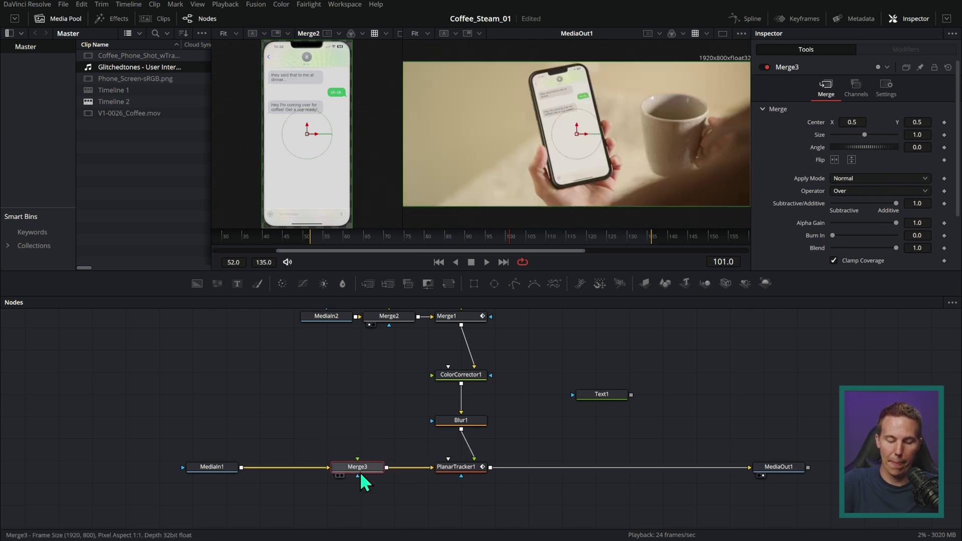
drag(593, 396, 375, 460)
drag(365, 419, 371, 422)
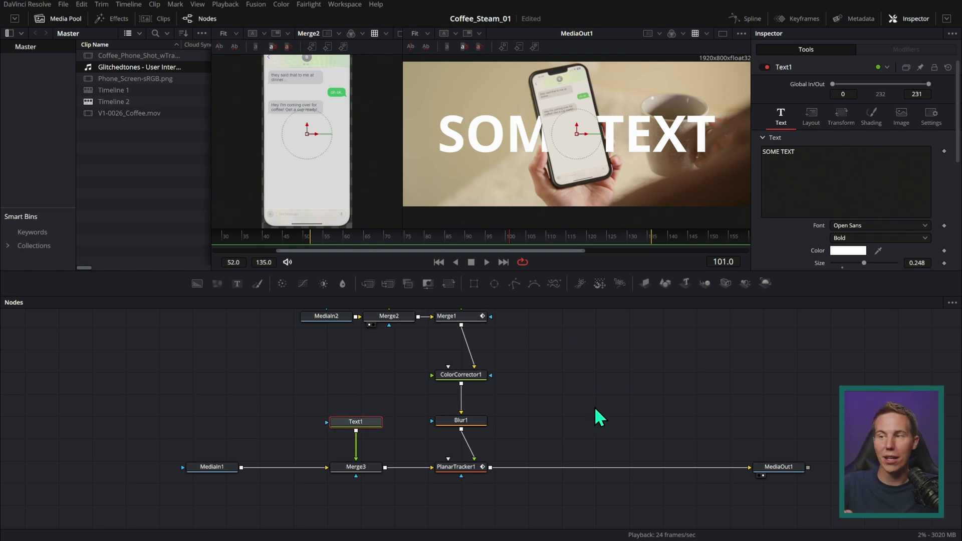
Select Text1 and Merge3 together, insert the pair between PlanarTracker1 and MediaOut1, and move it back between MediaIn1 and PlanarTracker1
drag(409, 382, 327, 506)
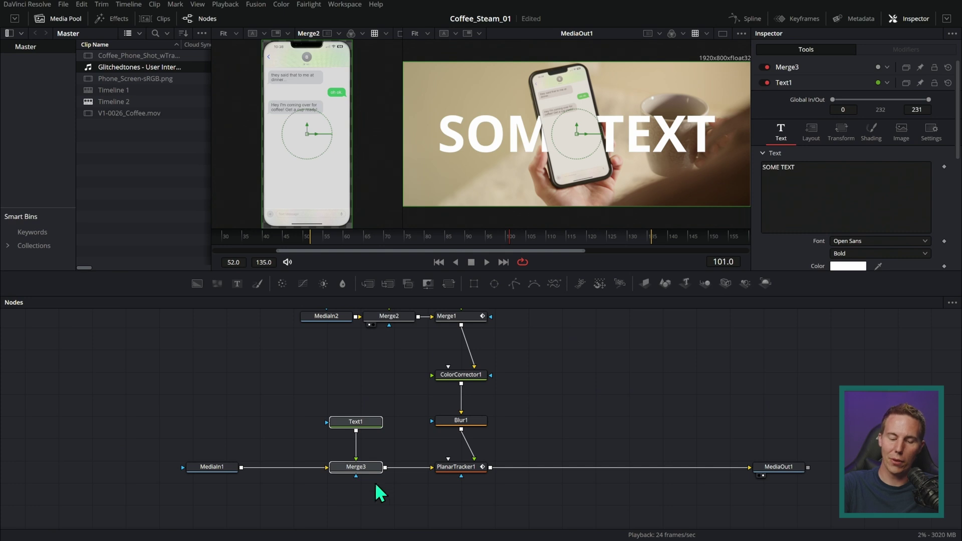
drag(369, 471, 631, 467)
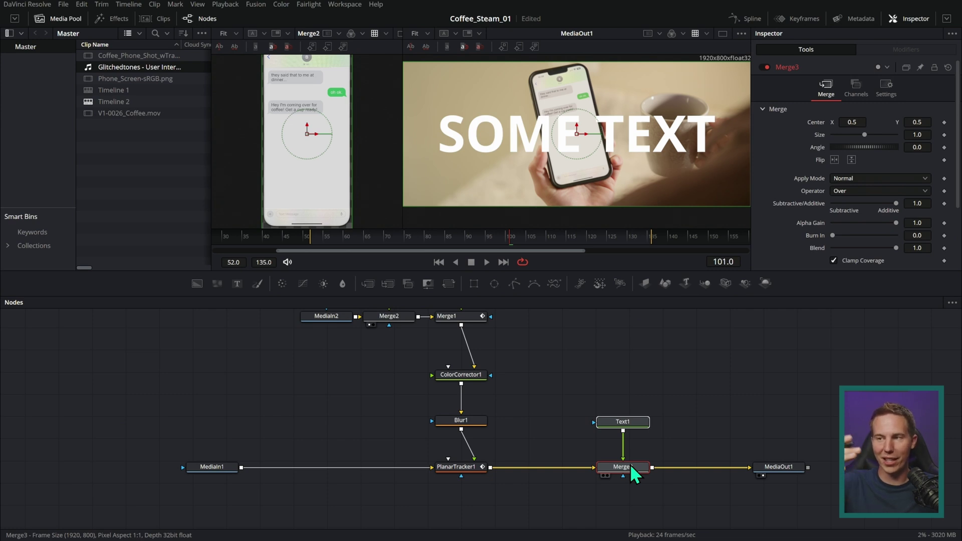
drag(636, 469, 359, 468)
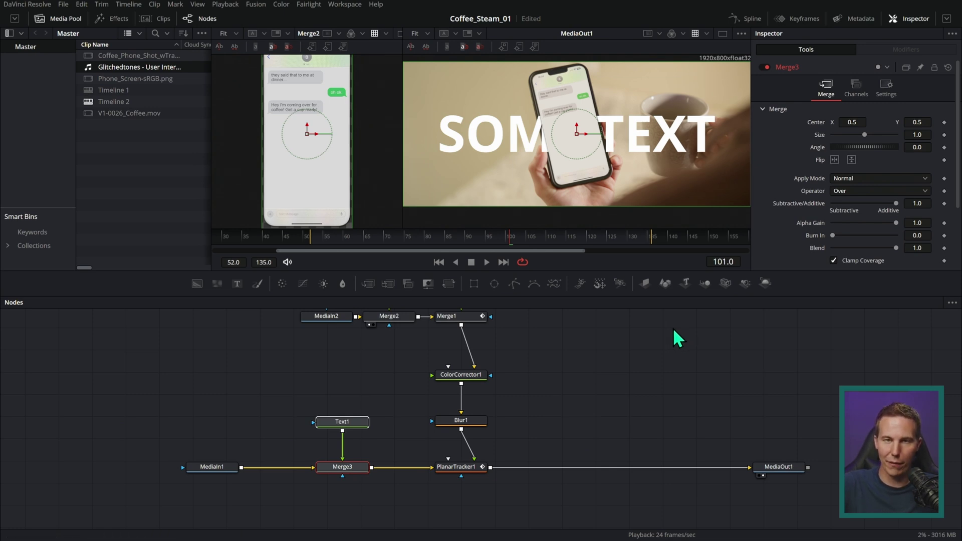
drag(576, 387, 610, 466)
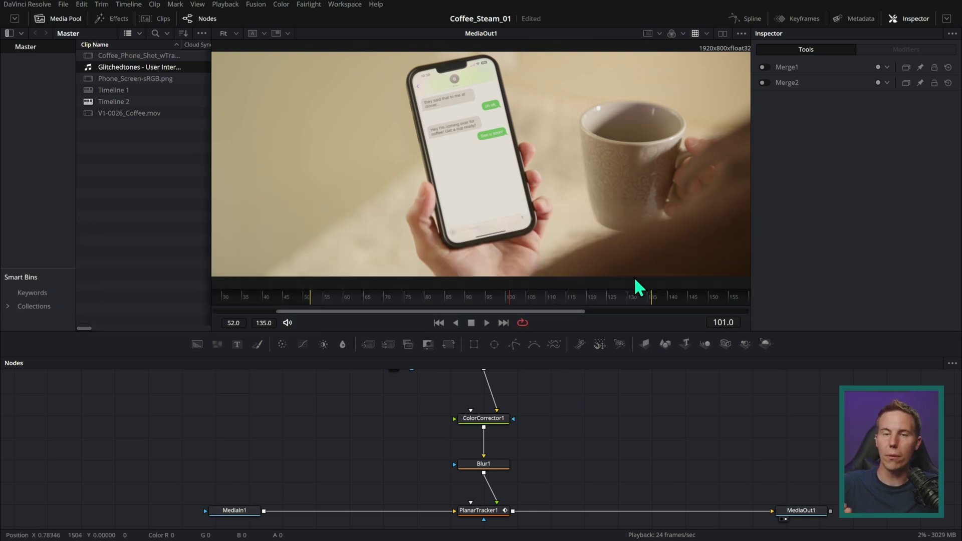
Select the notification sound clip on Audio 2 in the Edit page timeline and play the timeline through it
drag(333, 308, 342, 325)
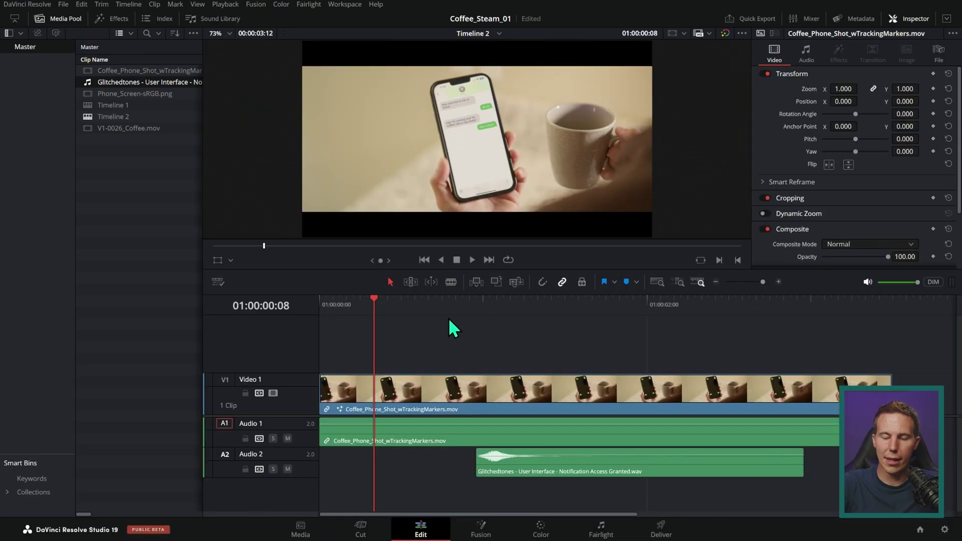
click(500, 466)
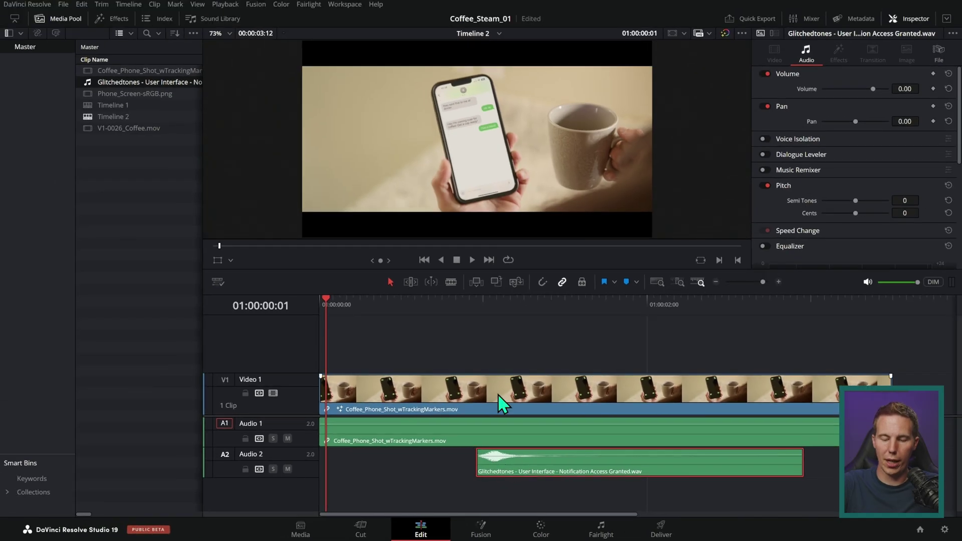
click(464, 307)
key(space)
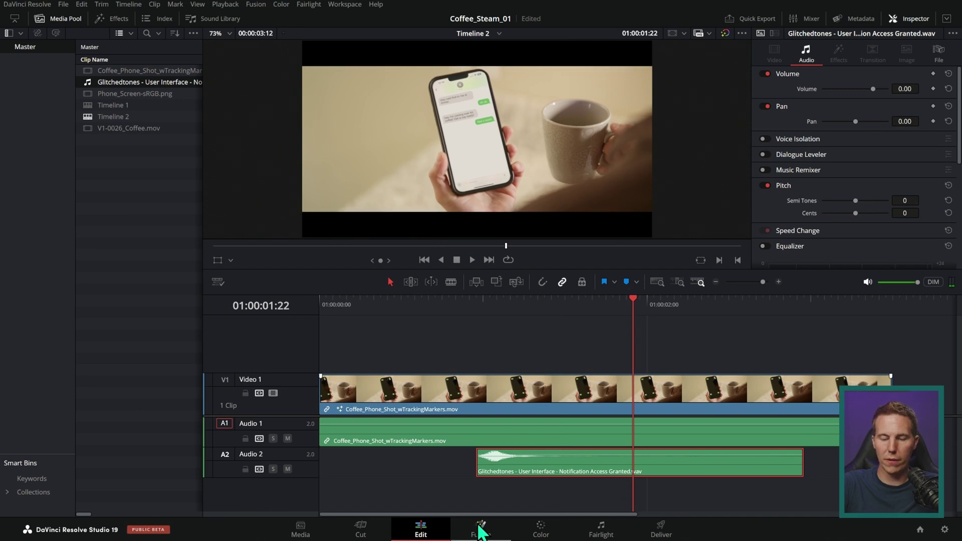
Switch to the Fusion page, play the composition and stop it, and place the playhead at frame 75
click(481, 531)
key(space)
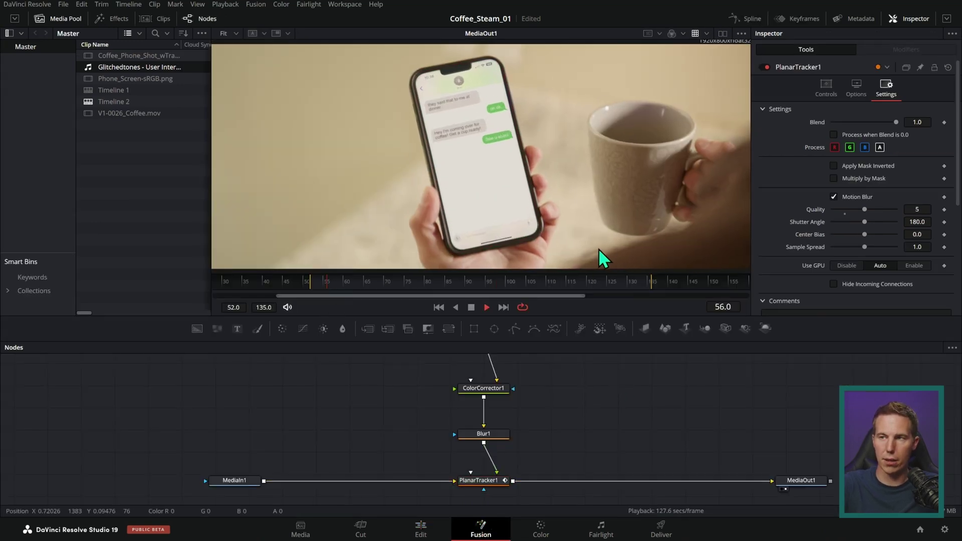
click(487, 307)
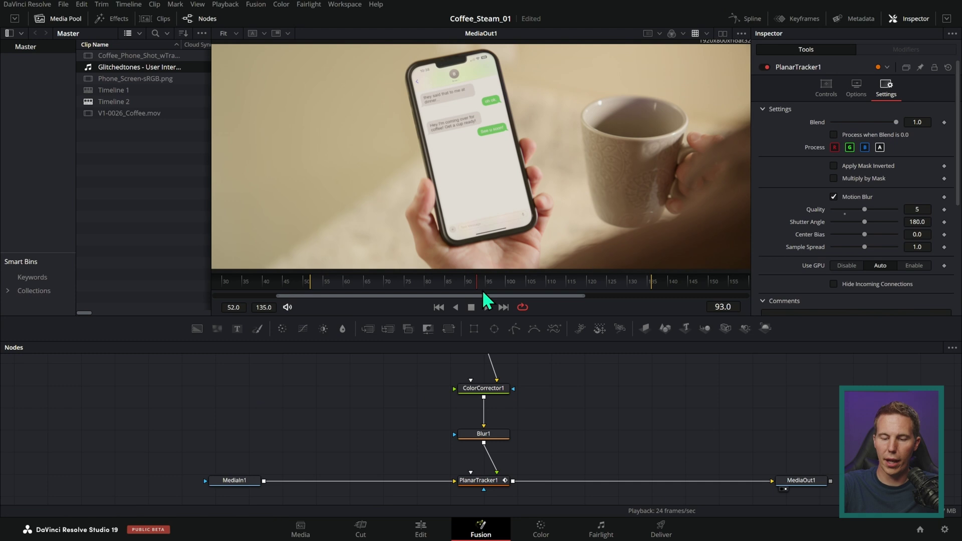
click(411, 286)
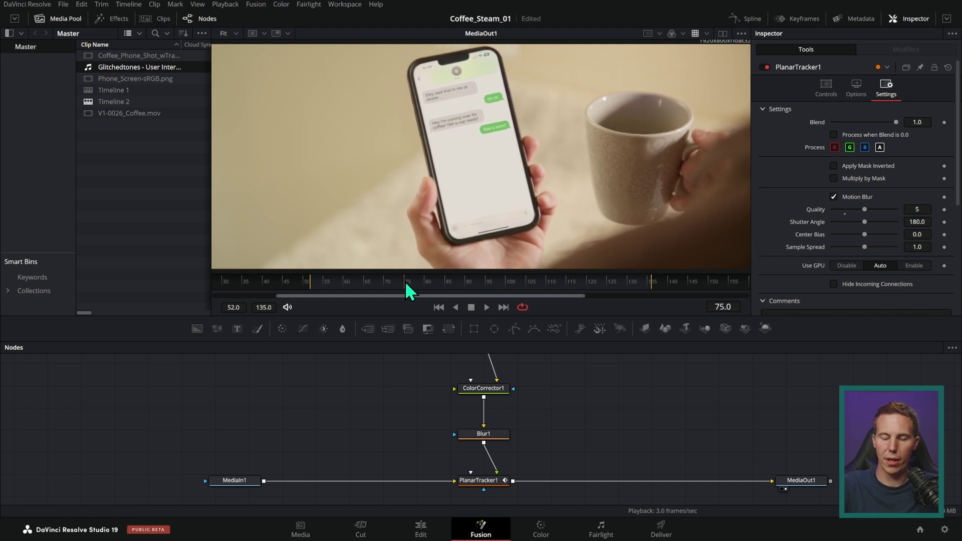
Re-enable the Merge1 and Merge2 nodes and play the composition from about frame 70
scroll(590, 471, up, 3)
drag(533, 398, 465, 444)
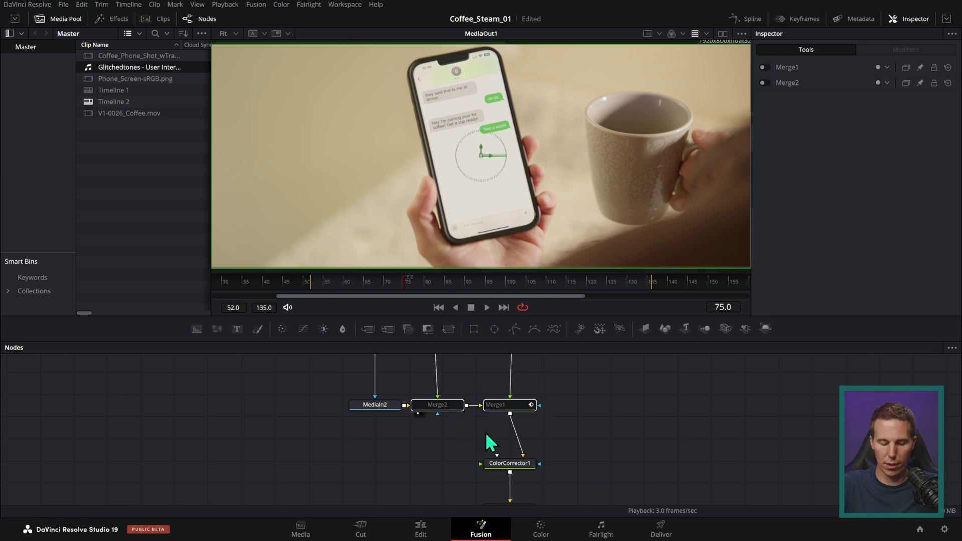
click(389, 282)
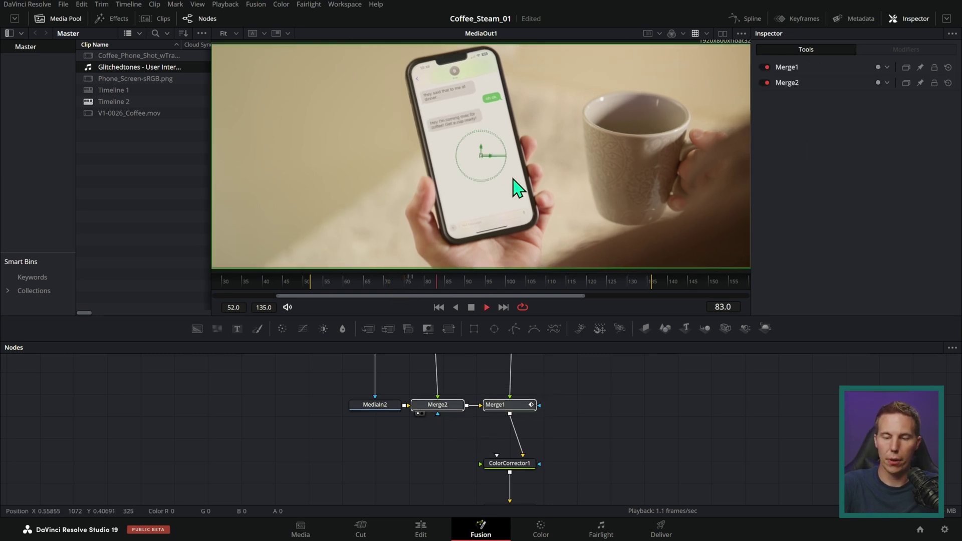
key(space)
click(588, 380)
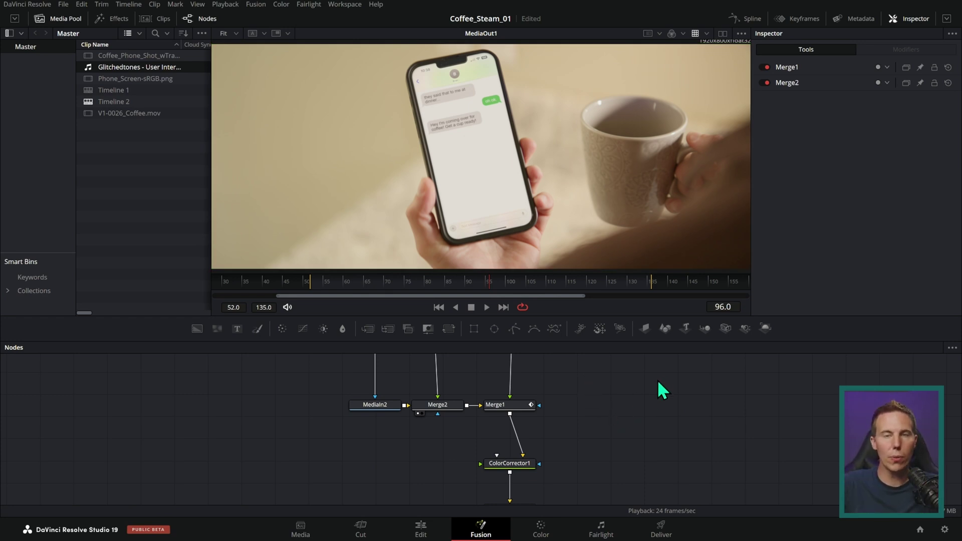
Set the audio track of the MediaIn1 node to Timeline Audio [Timeline 2]
scroll(603, 432, down, 3)
scroll(603, 432, left, 3)
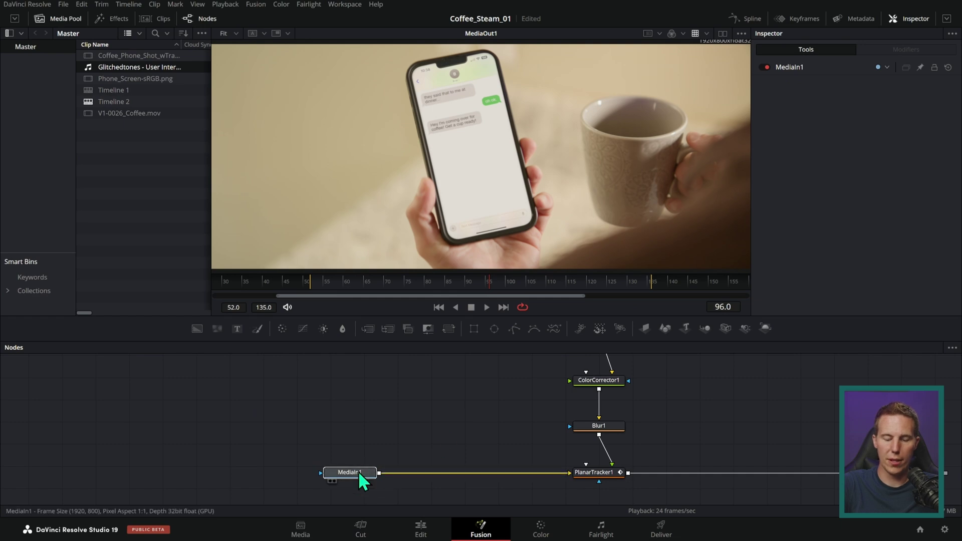
click(364, 472)
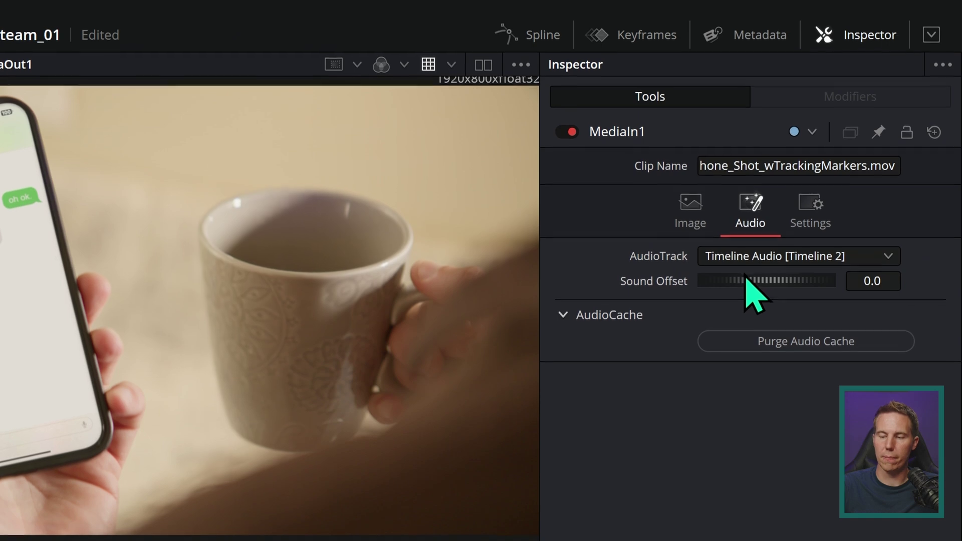
click(827, 105)
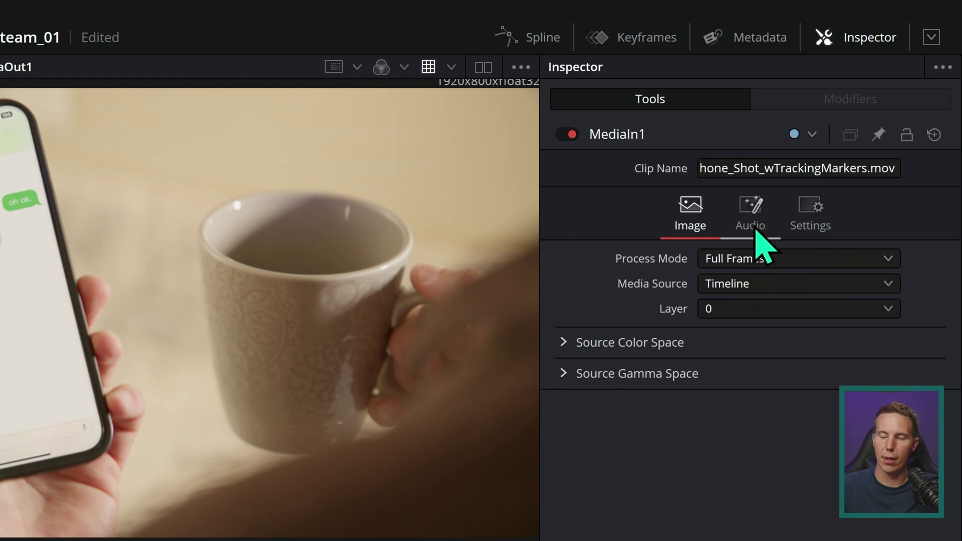
click(752, 228)
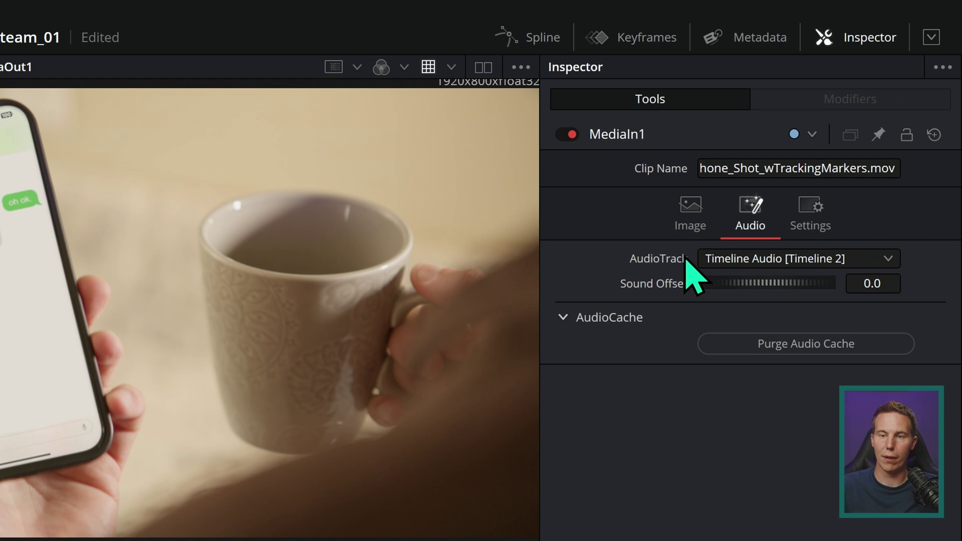
click(727, 260)
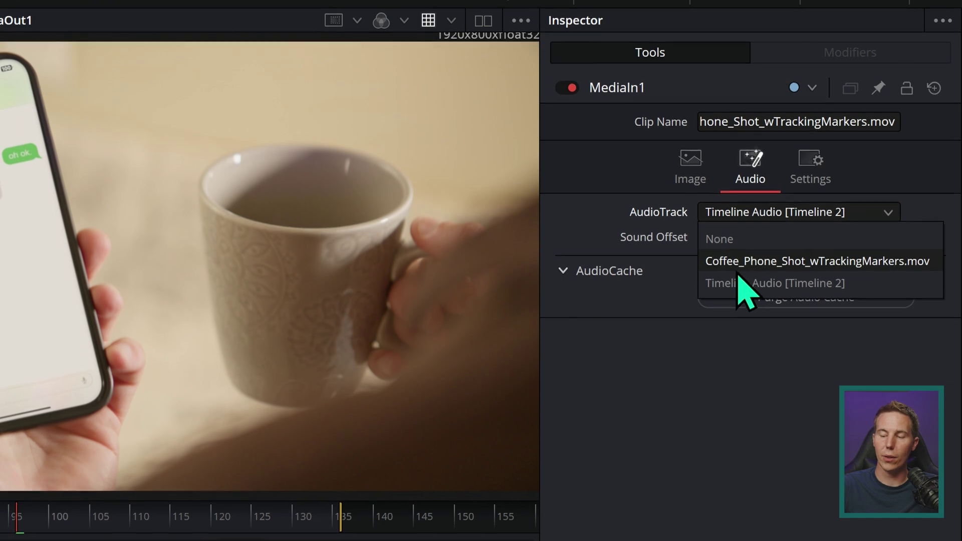
click(747, 275)
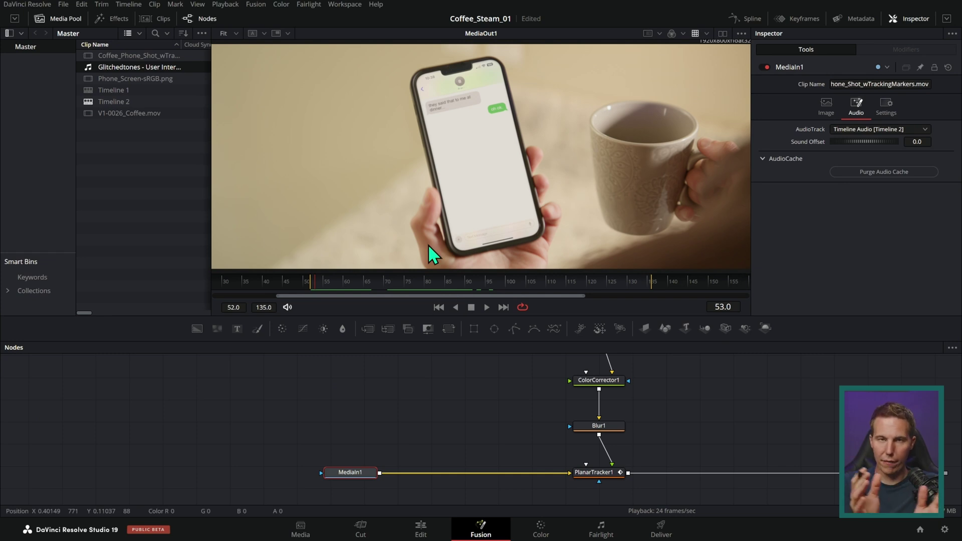
Play the composition from frame 61 to check the timeline audio
click(353, 283)
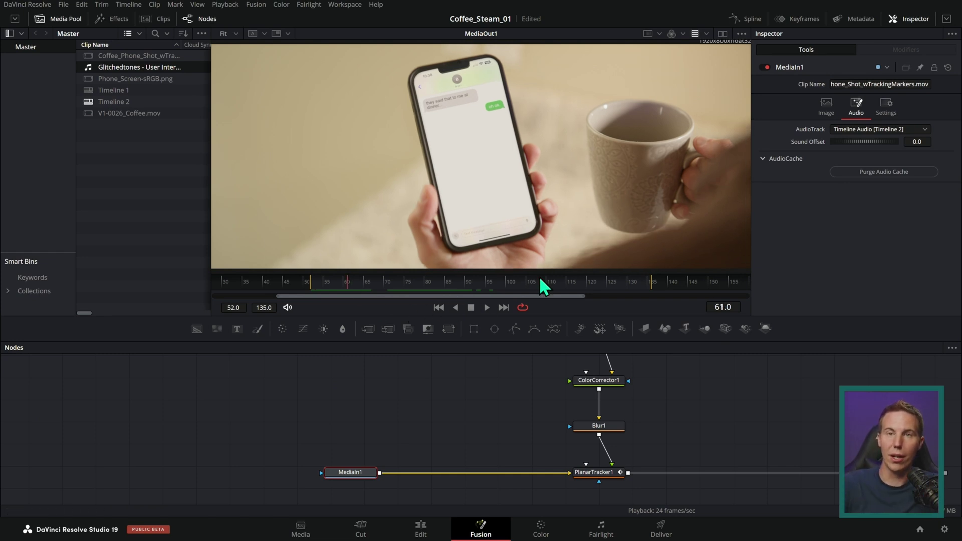
key(space)
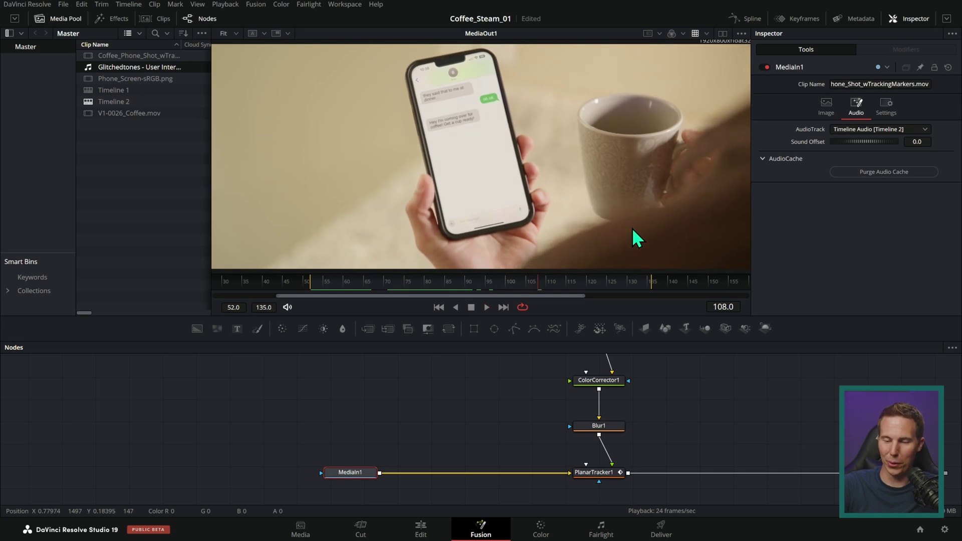
key(shift+4)
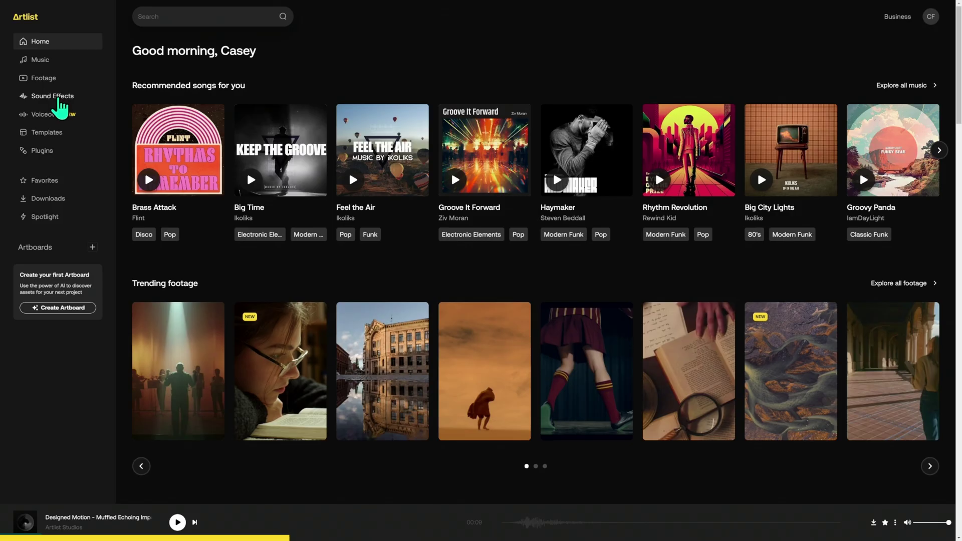
Switch to the Artlist website, browse its sound effects catalogue, and preview the song Chasin' You in the music catalogue
click(59, 100)
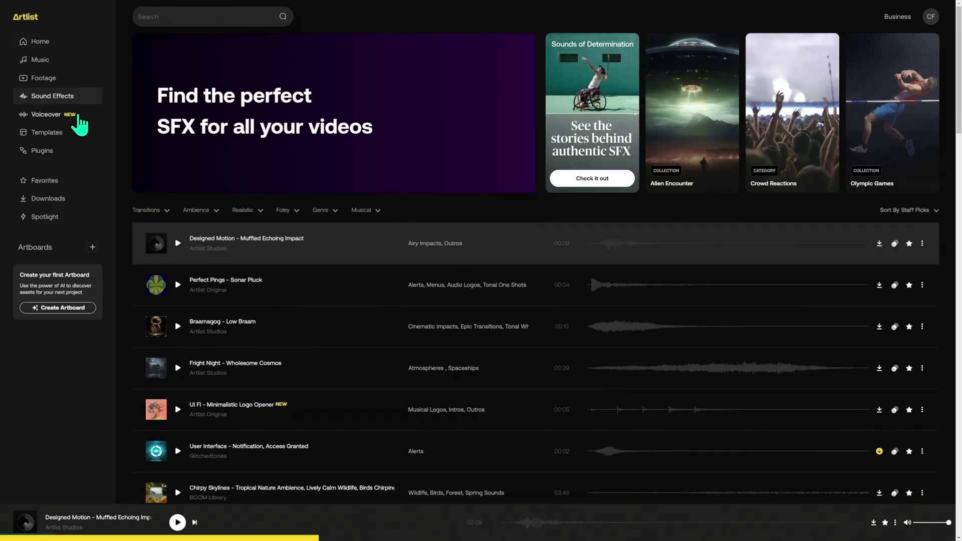
scroll(722, 425, down, 5)
scroll(722, 426, down, 13)
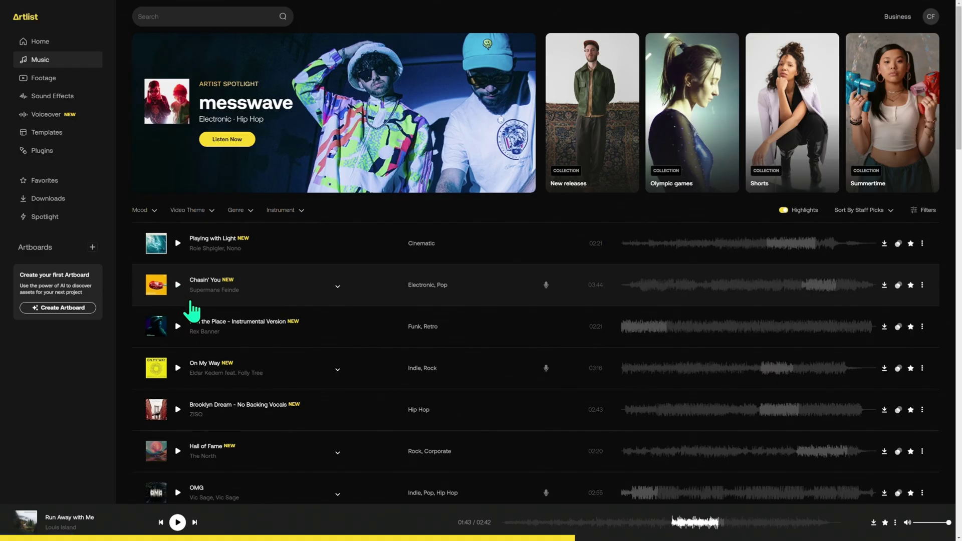
click(179, 286)
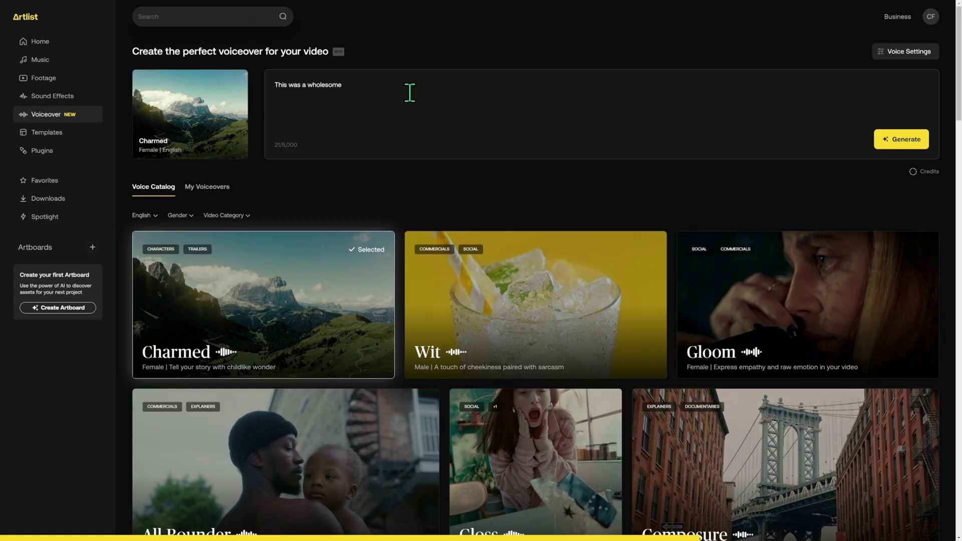
click(181, 233)
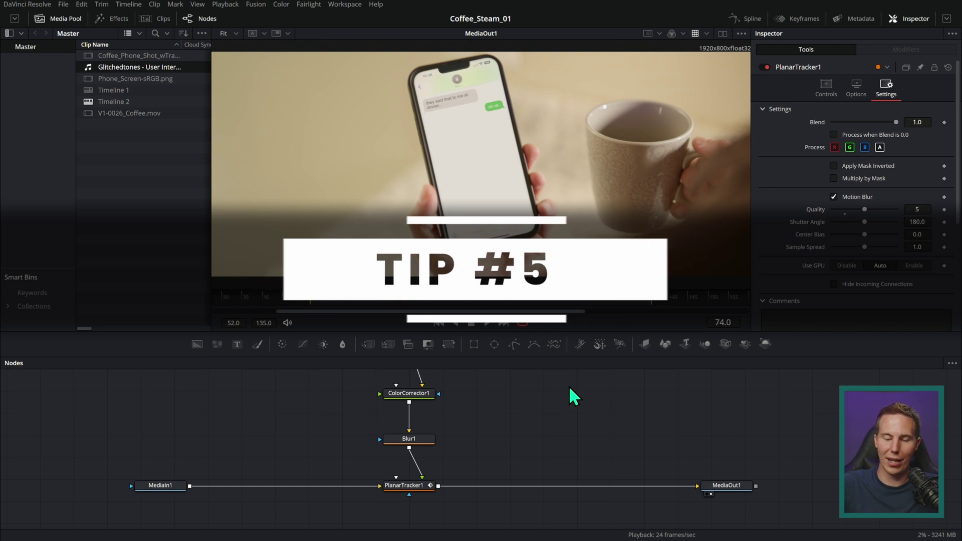
Group the nine phone-screen nodes above ColorCorrector1, from Rectangle2 down to MediaIn2, Merge2 and Merge1, into a single group node
drag(563, 332, 563, 218)
drag(636, 335, 647, 428)
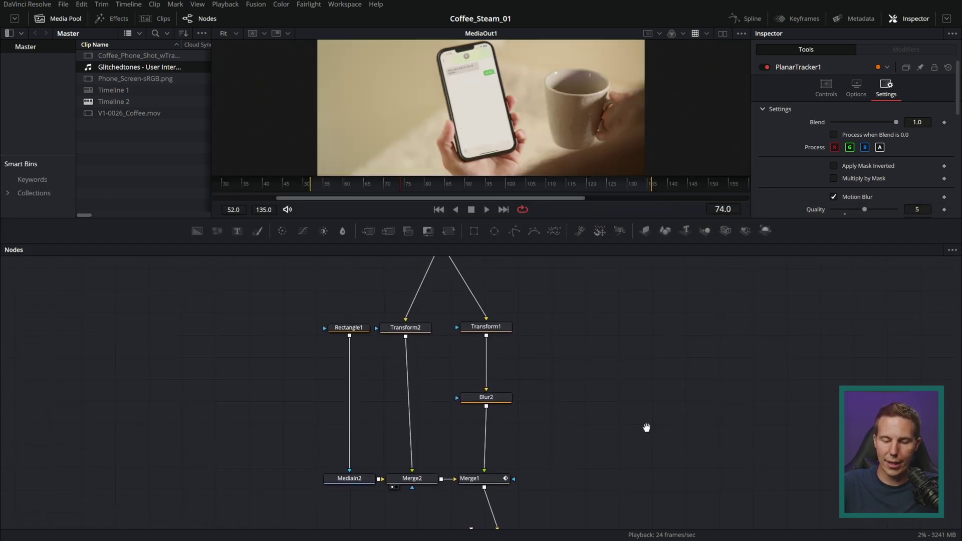
scroll(592, 401, down, 3)
key(ctrl+a)
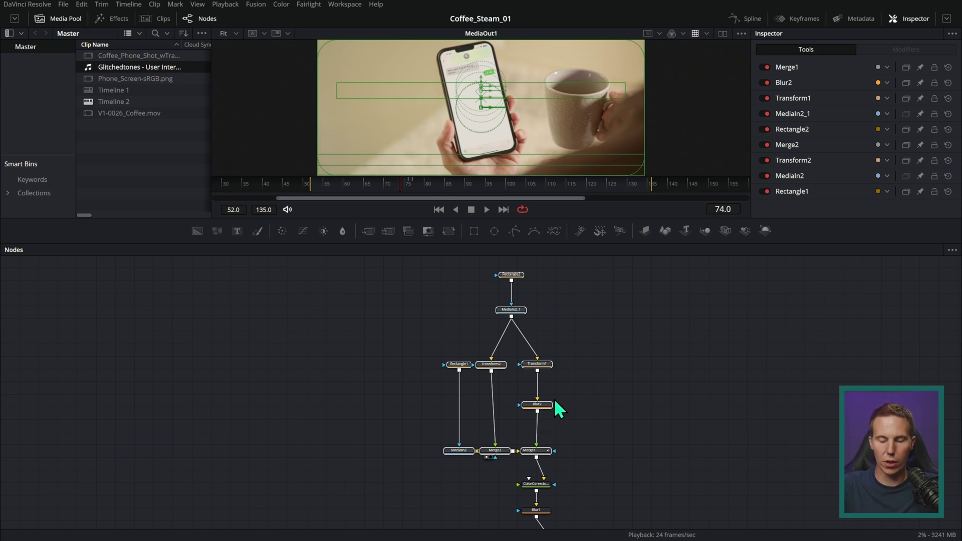
key(ctrl+g)
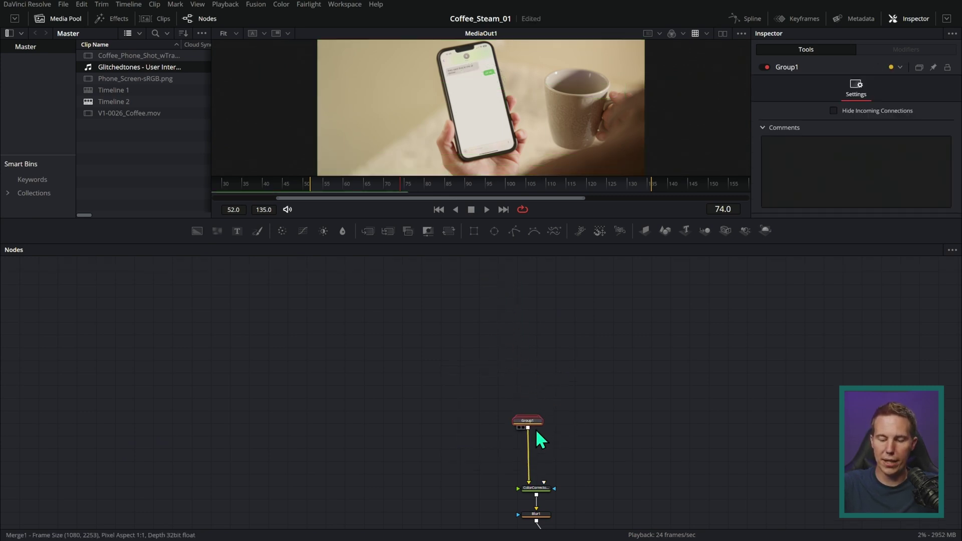
Rename the new group PhoneScreen and move it closer above ColorCorrector1
drag(595, 387, 583, 288)
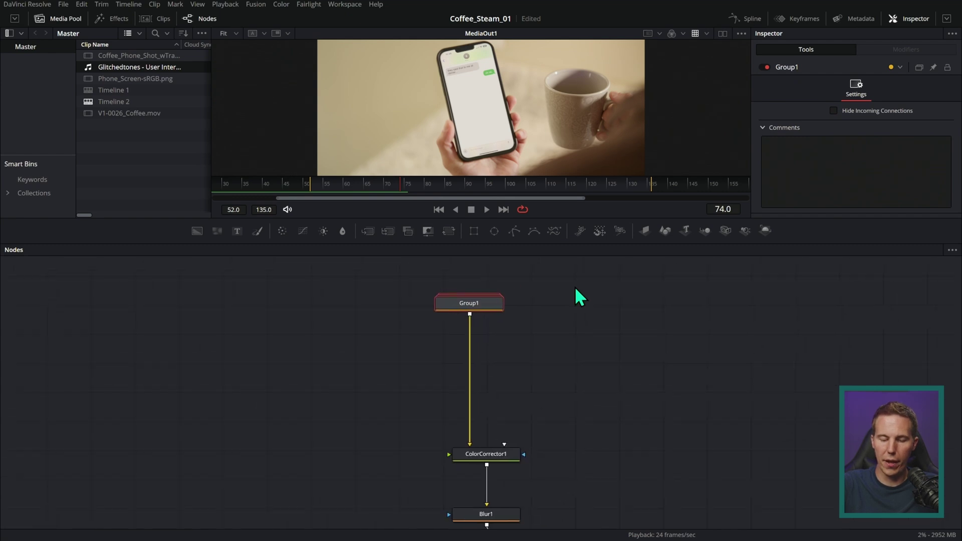
key(F2)
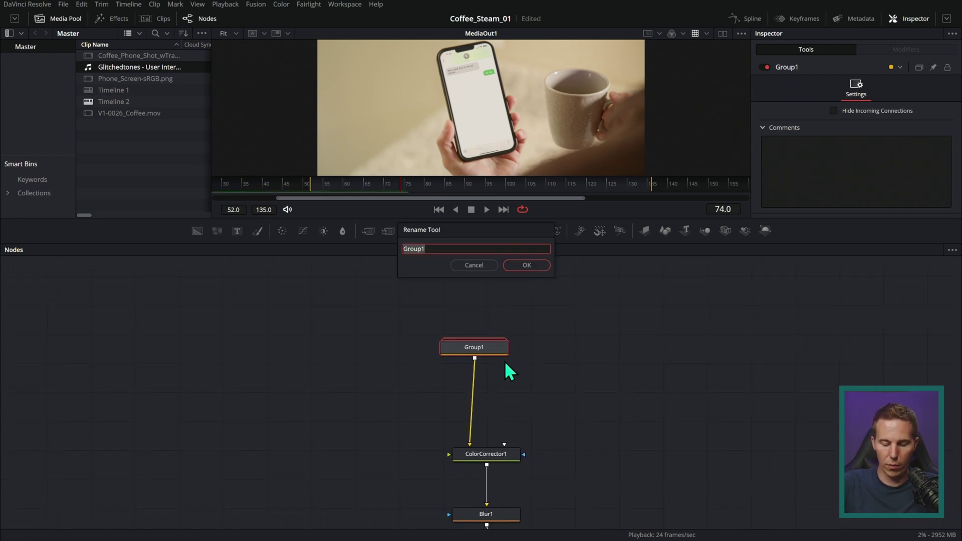
text(PhoneScreen)
key(Return)
drag(505, 361, 511, 386)
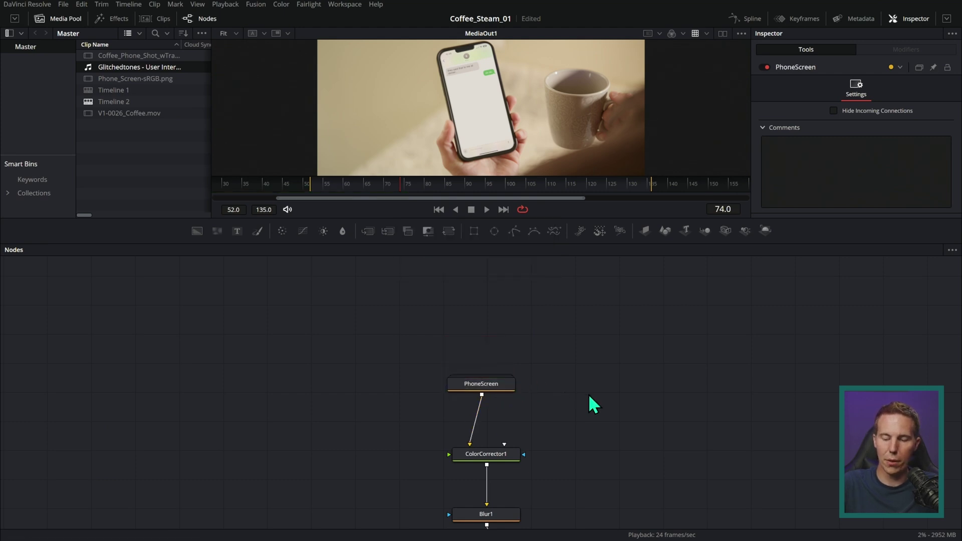
Expand the PhoneScreen group and move its open frame up so it sits clear above ColorCorrector1
scroll(635, 389, down, 1)
scroll(634, 389, down, 4)
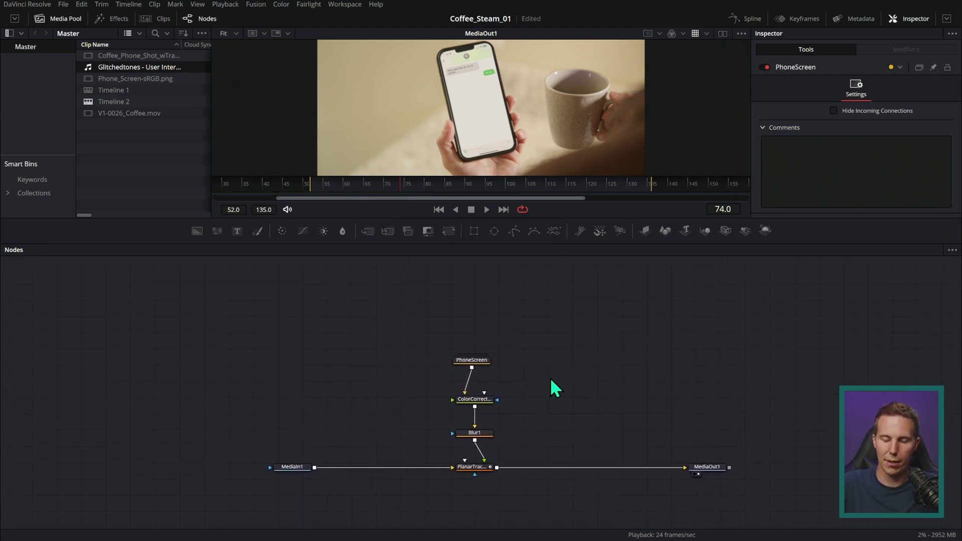
scroll(572, 383, up, 1)
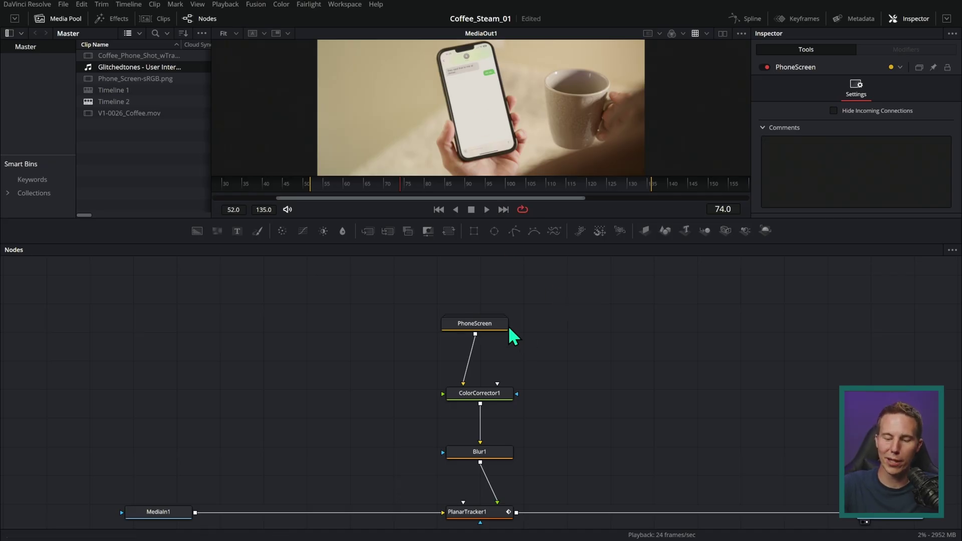
double_click(492, 327)
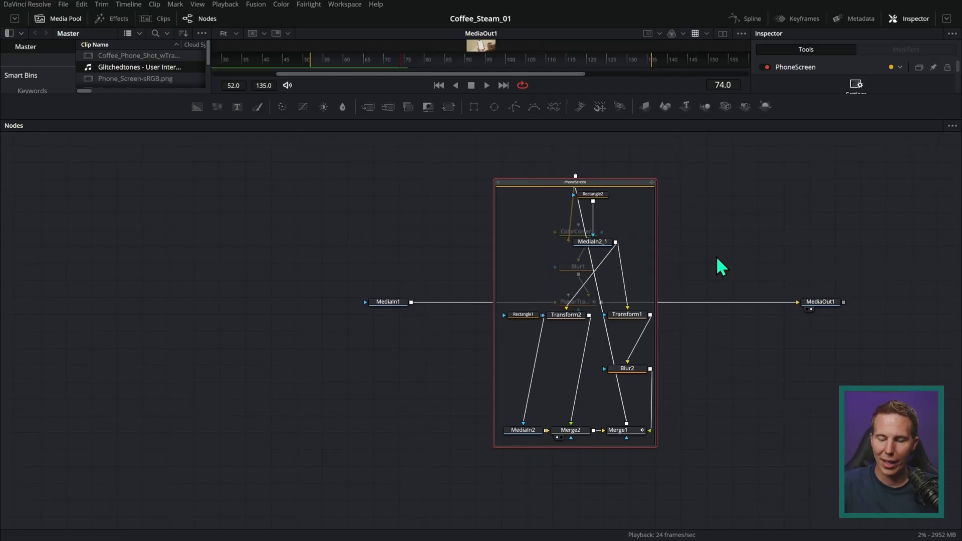
drag(722, 267, 667, 296)
scroll(692, 291, down, 2)
scroll(711, 275, down, 2)
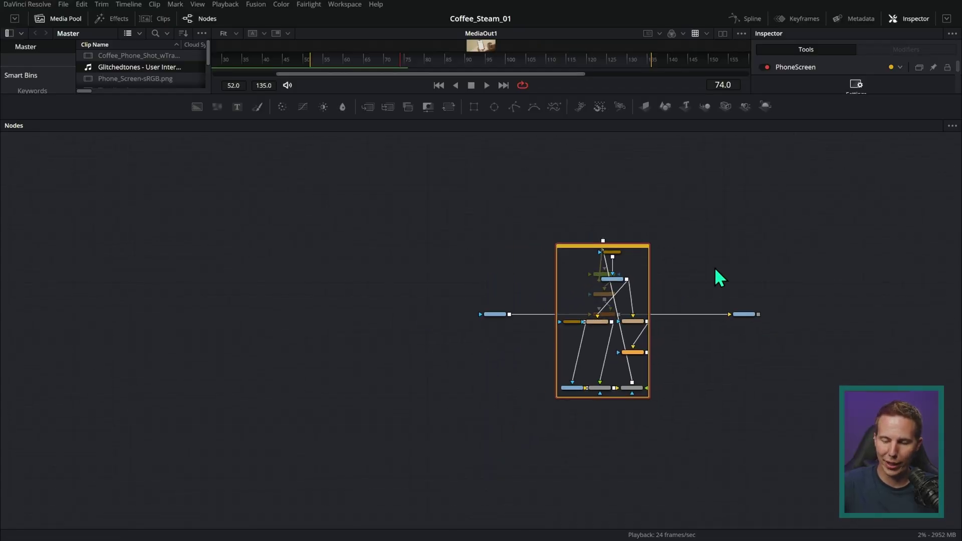
drag(724, 275, 616, 351)
drag(524, 326, 524, 175)
scroll(603, 271, up, 4)
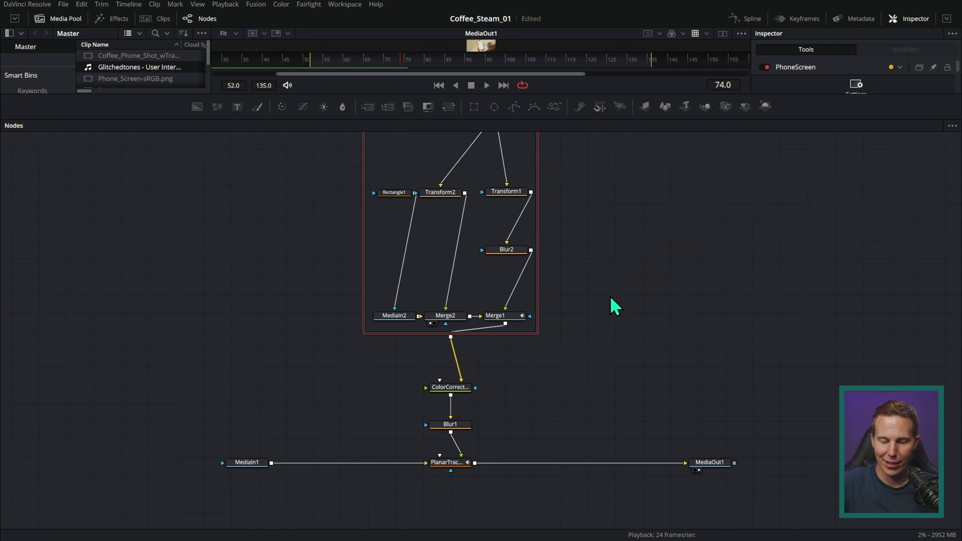
Collapse and reopen the PhoneScreen group, and select the Transform1 node inside it
mouse_move(617, 361)
mouse_down()
mouse_move(621, 296)
mouse_move(633, 370)
mouse_move(621, 367)
mouse_up()
scroll(622, 368, down, 1)
click(535, 166)
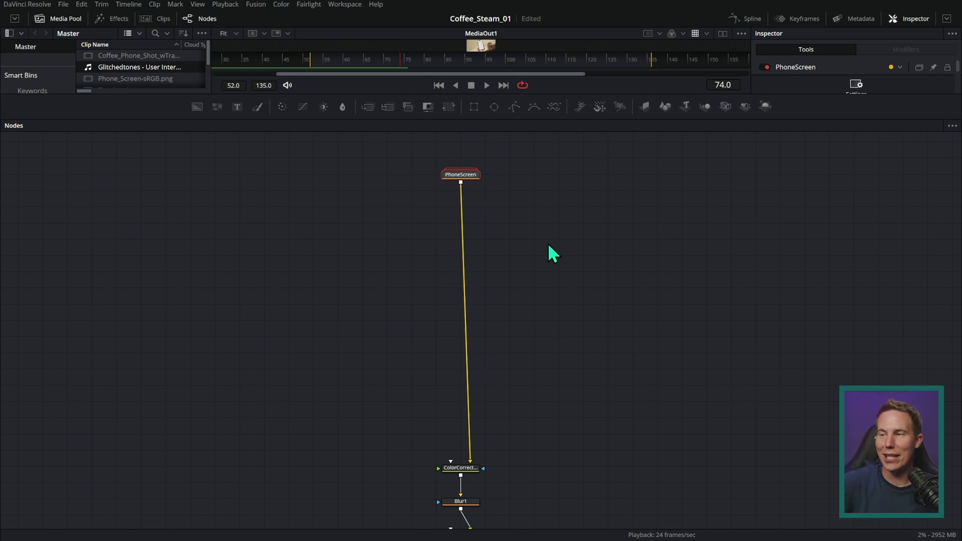
double_click(471, 177)
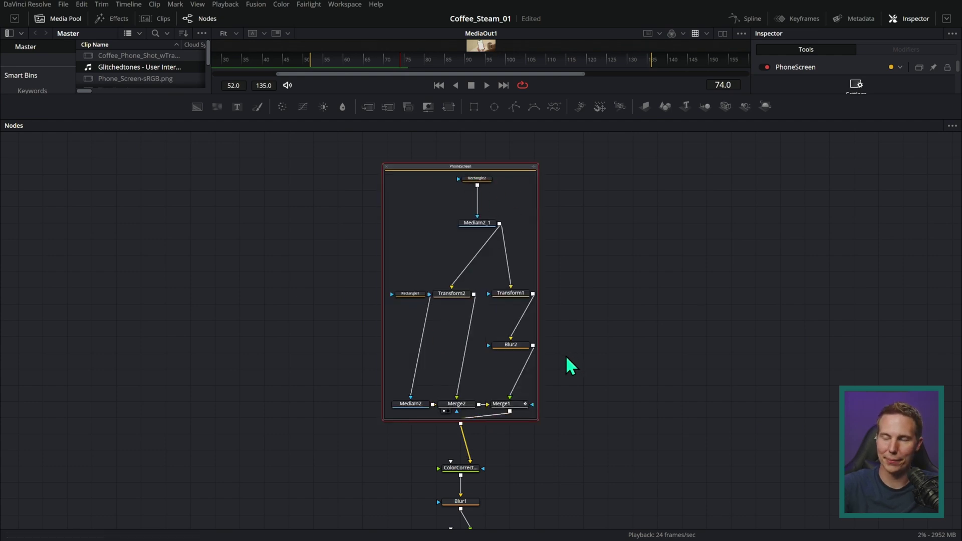
click(511, 293)
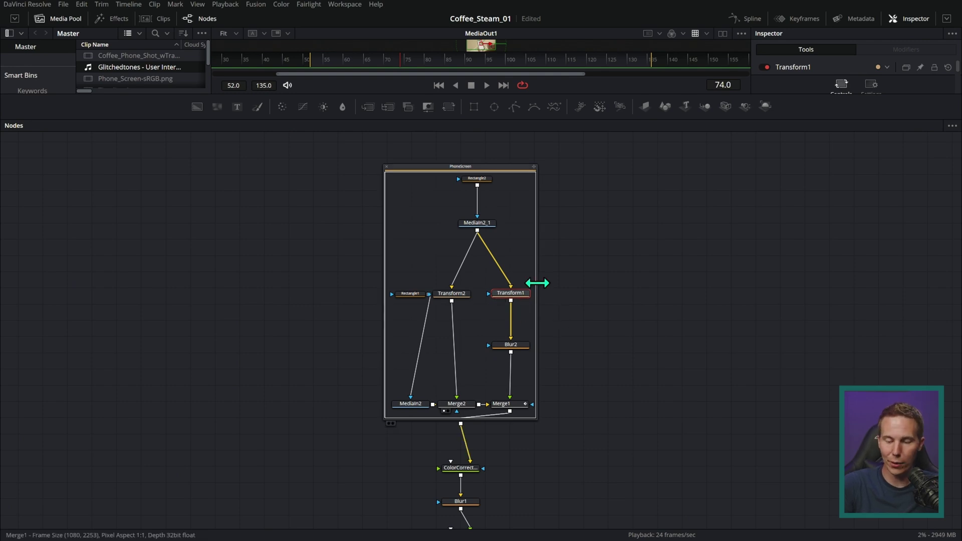
key(Delete)
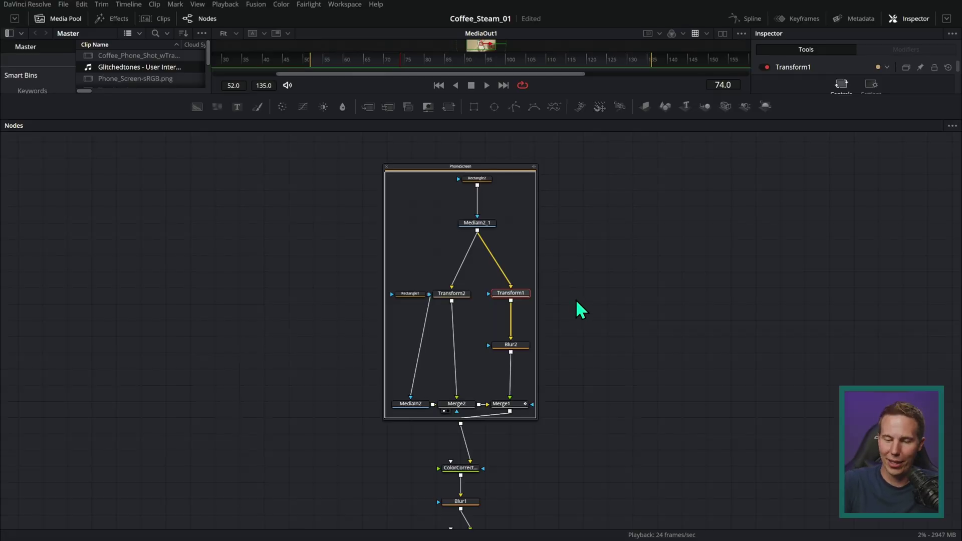
Undo the grouping of the phone-screen nodes, together with the group's rename and moves
key(ctrl+z)
key(ctrl+z)
key(ctrl+z)
key(ctrl+z)
key(ctrl+z)
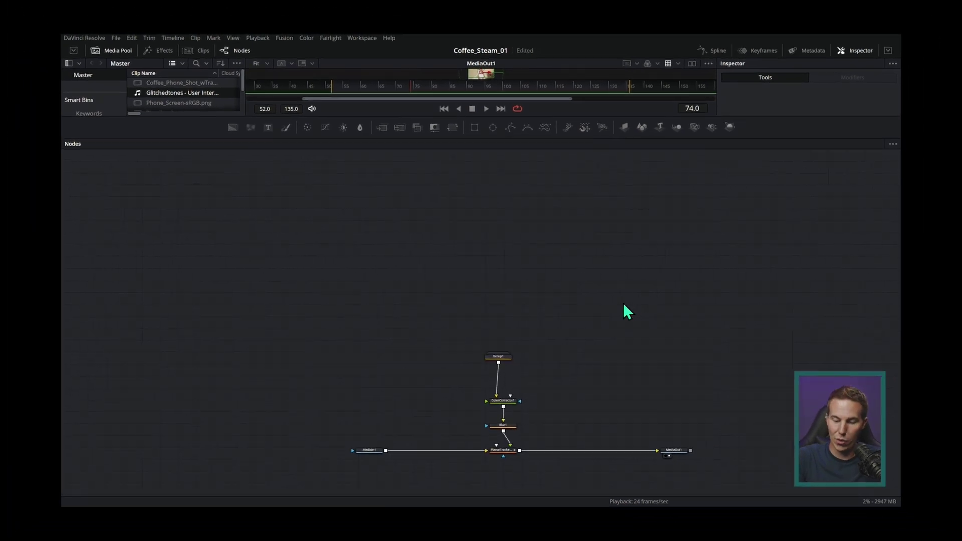
key(ctrl+z)
key(ctrl+z)
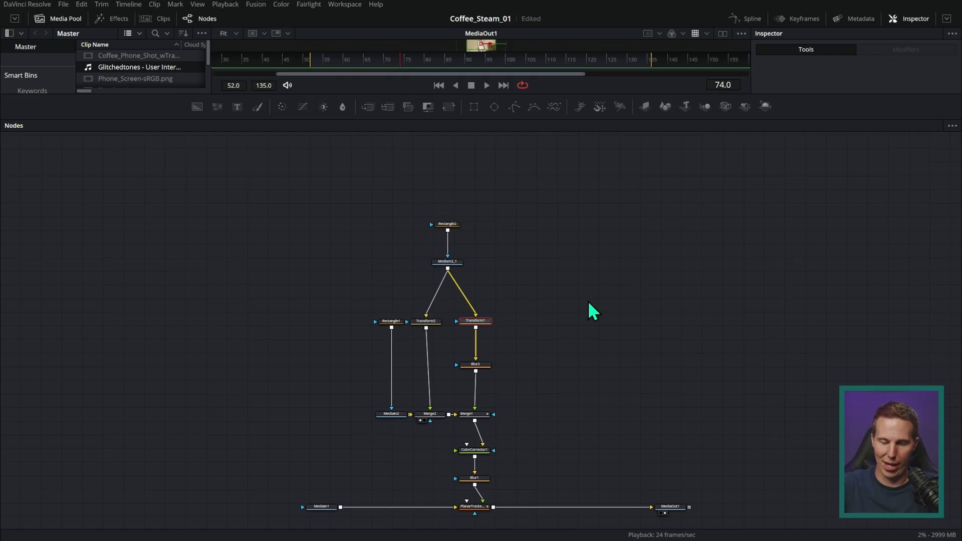
Select all phone-screen nodes above ColorCorrector1 and add an Underlay around them
key(ctrl+f)
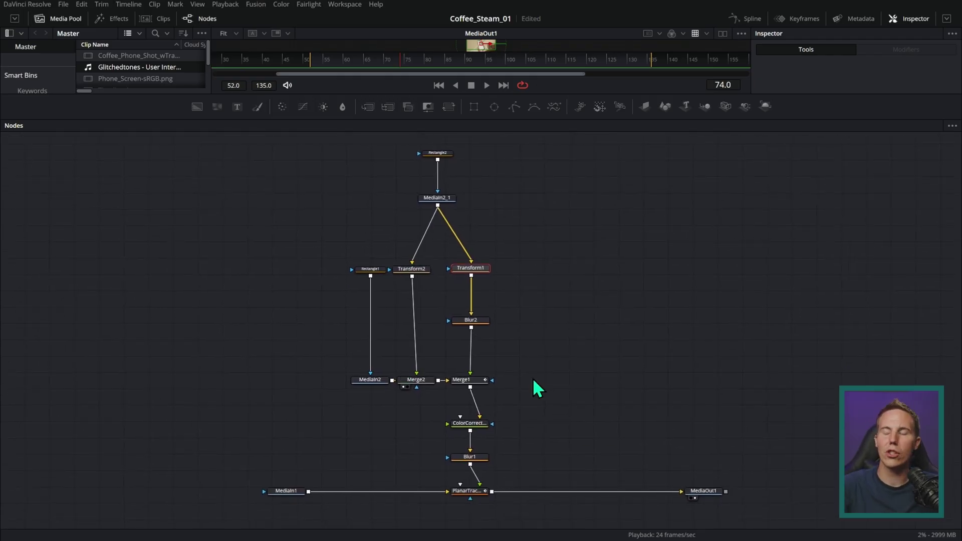
drag(530, 142, 310, 413)
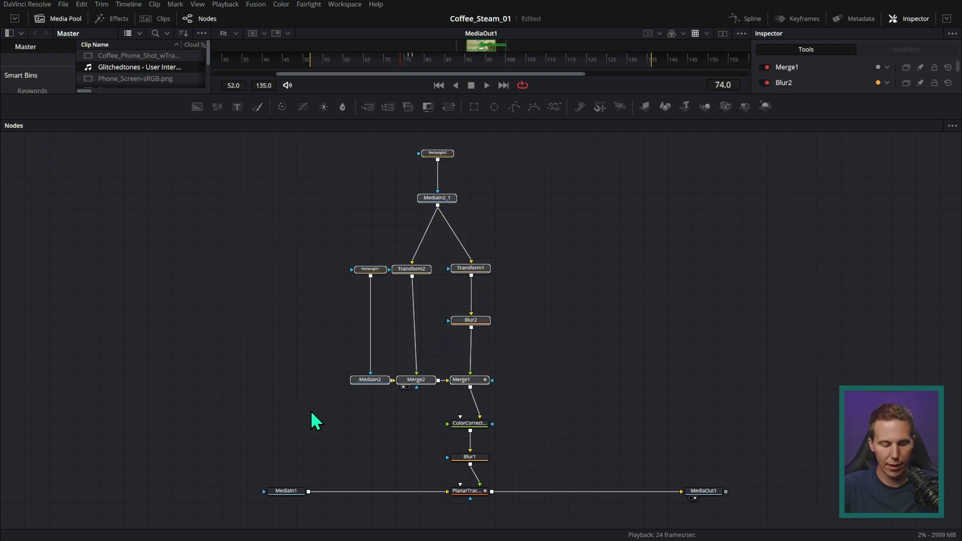
key(shift+space)
text(blur)
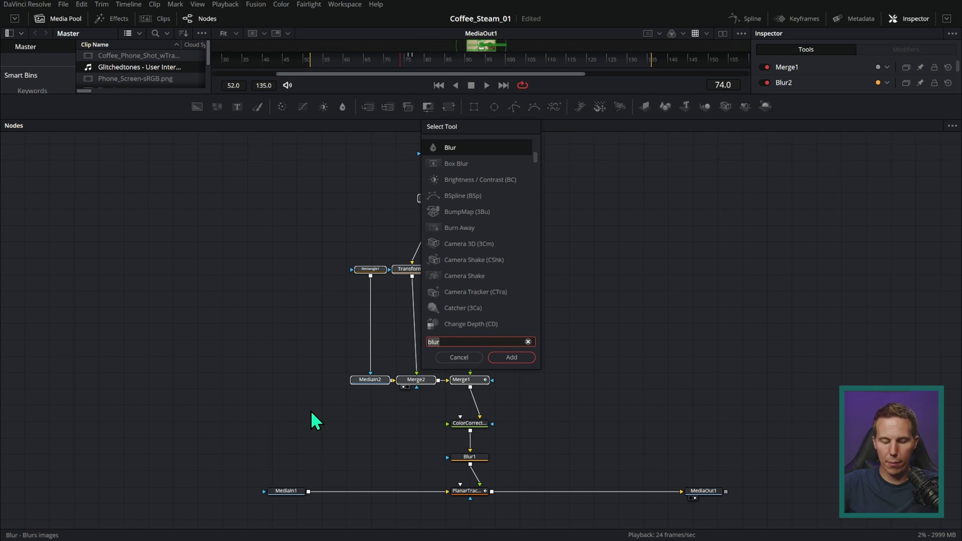
key(BackSpace)
key(BackSpace)
key(BackSpace)
key(BackSpace)
text(underlay)
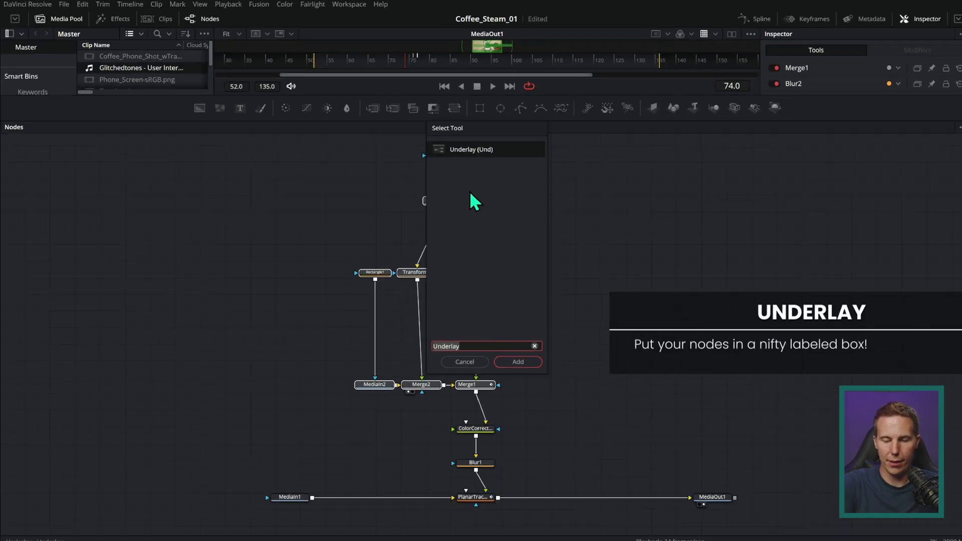
click(512, 357)
click(537, 336)
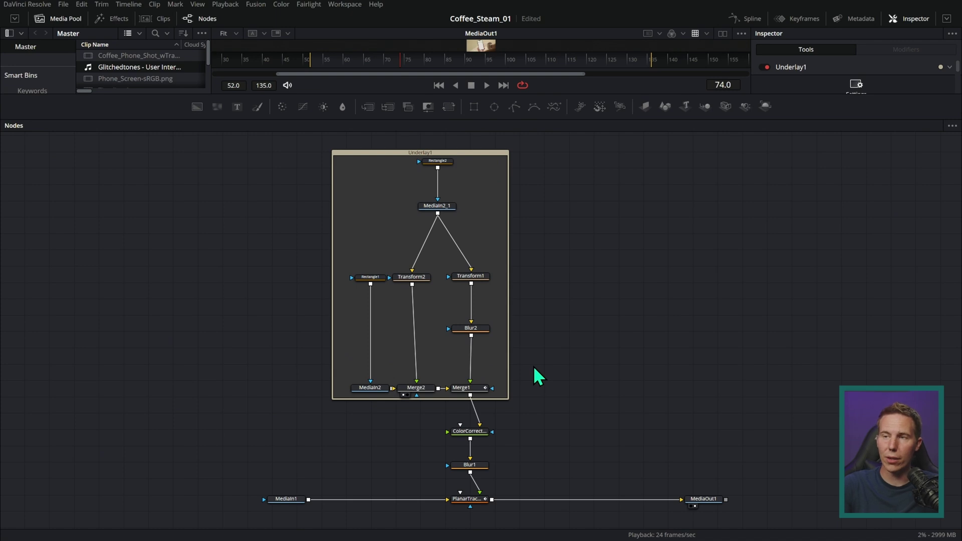
Reposition the underlay box evenly around its nodes without moving them, and rename it Phone_Screen
mouse_move(457, 153)
mouse_down()
mouse_move(502, 153)
mouse_move(444, 159)
mouse_up()
scroll(363, 248, up, 2)
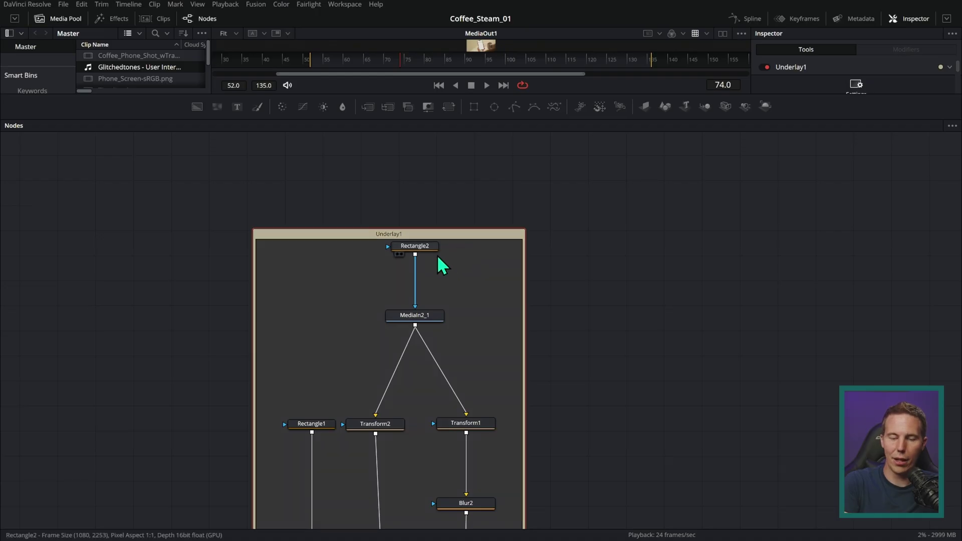
mouse_move(482, 222)
mouse_down()
mouse_move(471, 233)
mouse_move(429, 230)
mouse_move(458, 243)
mouse_move(455, 227)
mouse_move(489, 236)
mouse_up()
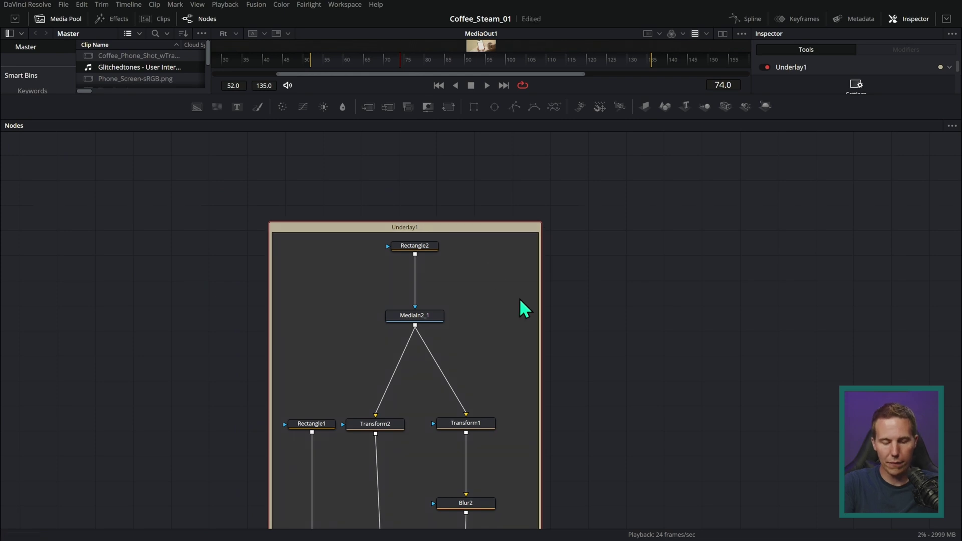
key(F2)
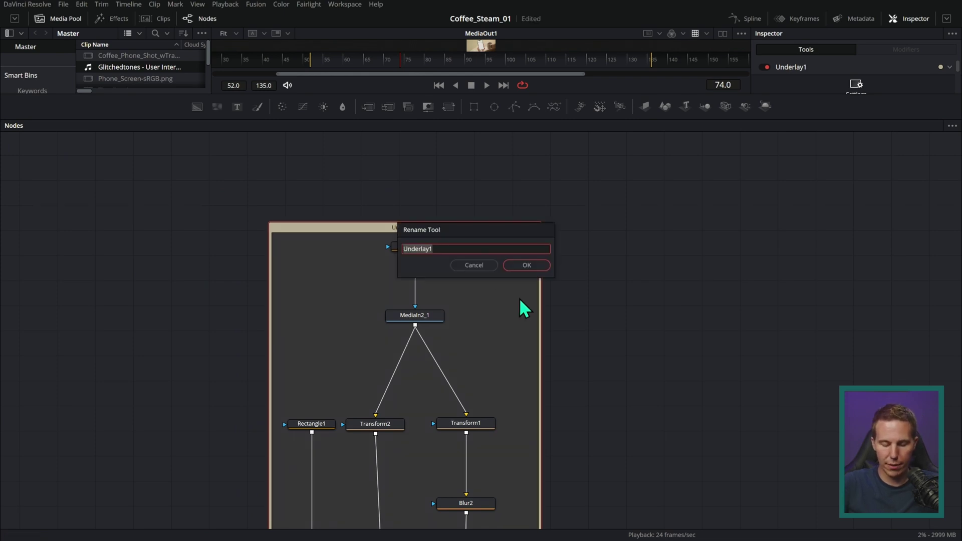
text(Phone_Screen)
key(Return)
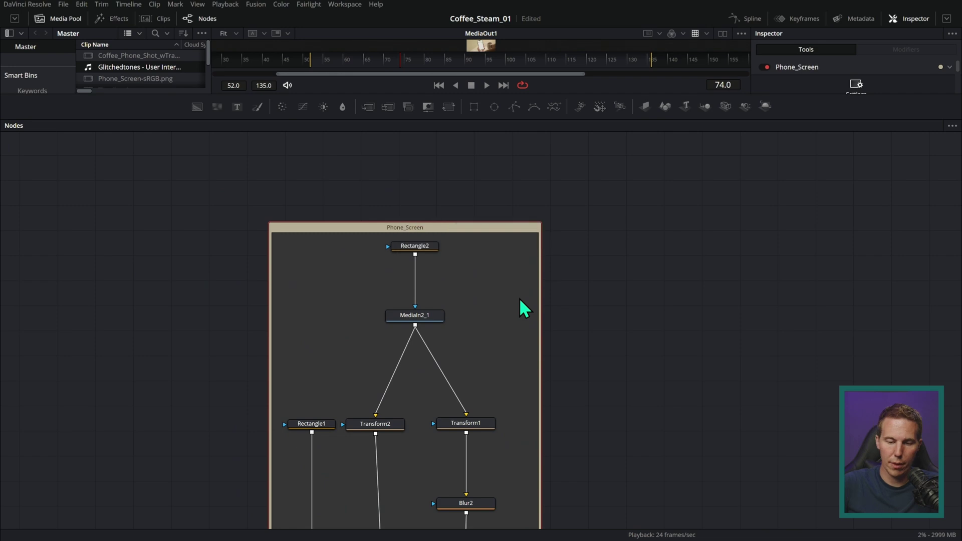
Adjust the Phone_Screen underlay's position slightly and set its colour to green
scroll(593, 273, down, 5)
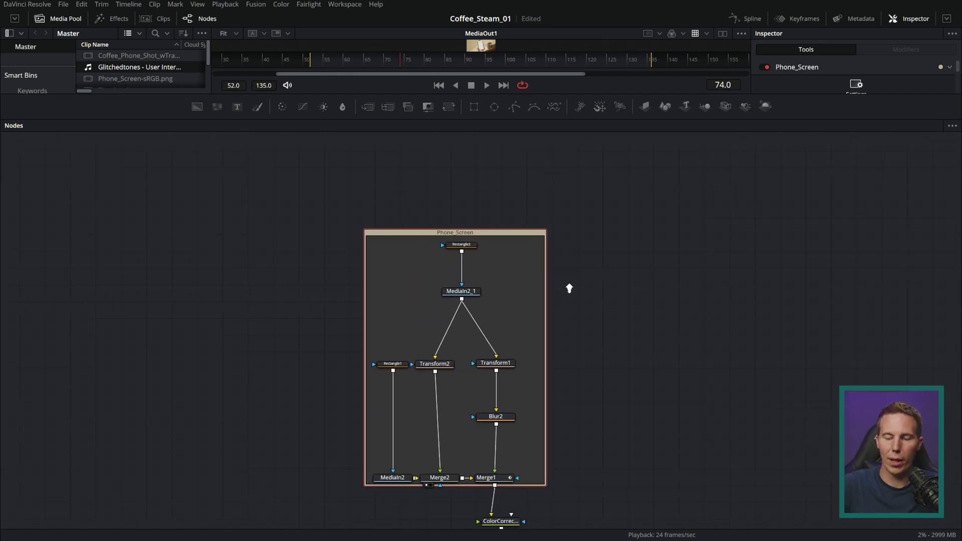
drag(627, 300, 539, 247)
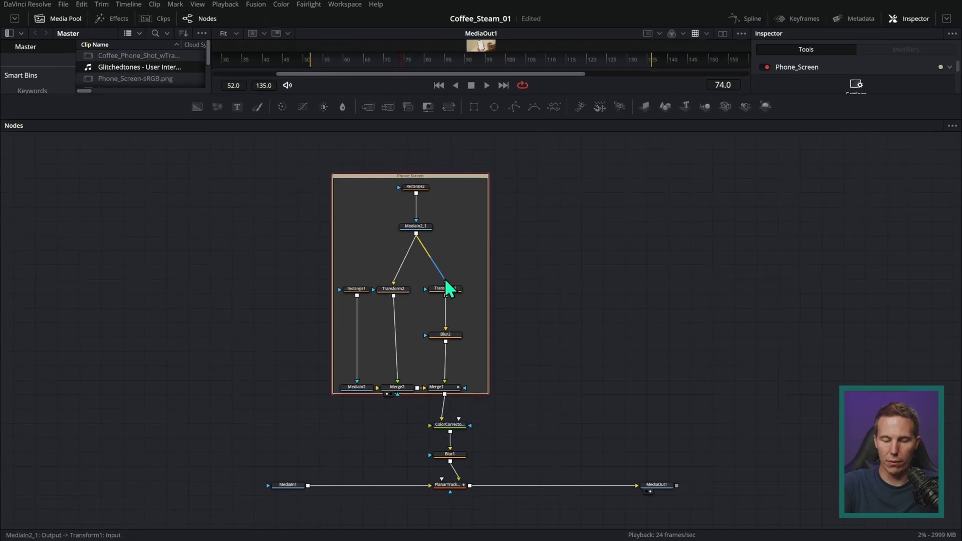
click(513, 288)
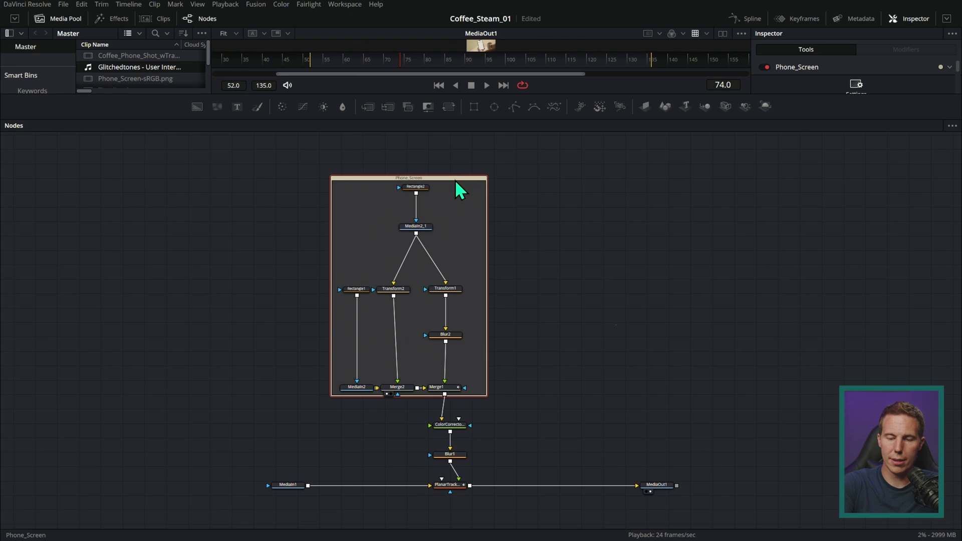
right_click(456, 183)
mouse_move(515, 314)
click(600, 362)
click(644, 323)
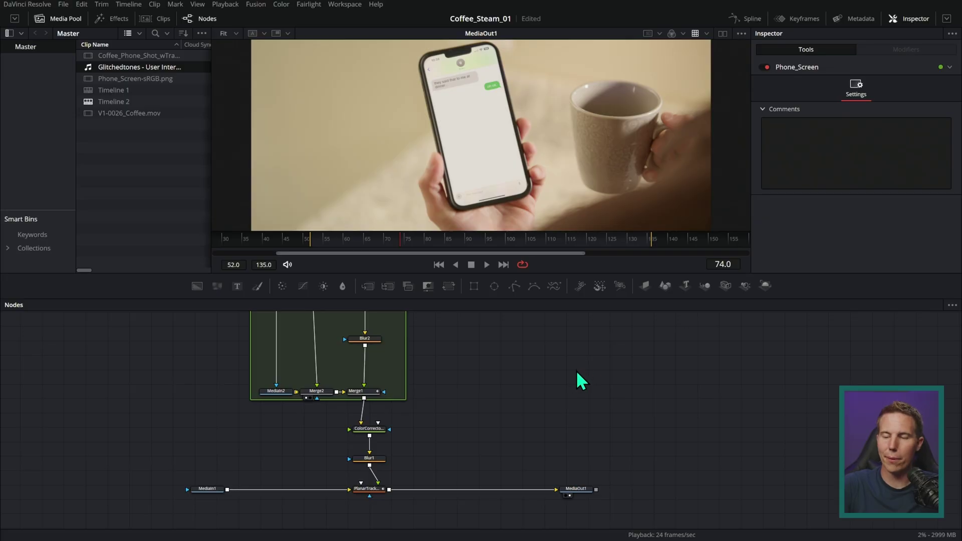
mouse_move(661, 108)
mouse_down()
mouse_move(640, 85)
mouse_move(592, 81)
mouse_move(571, 130)
mouse_move(580, 169)
mouse_move(666, 147)
mouse_move(663, 112)
mouse_up()
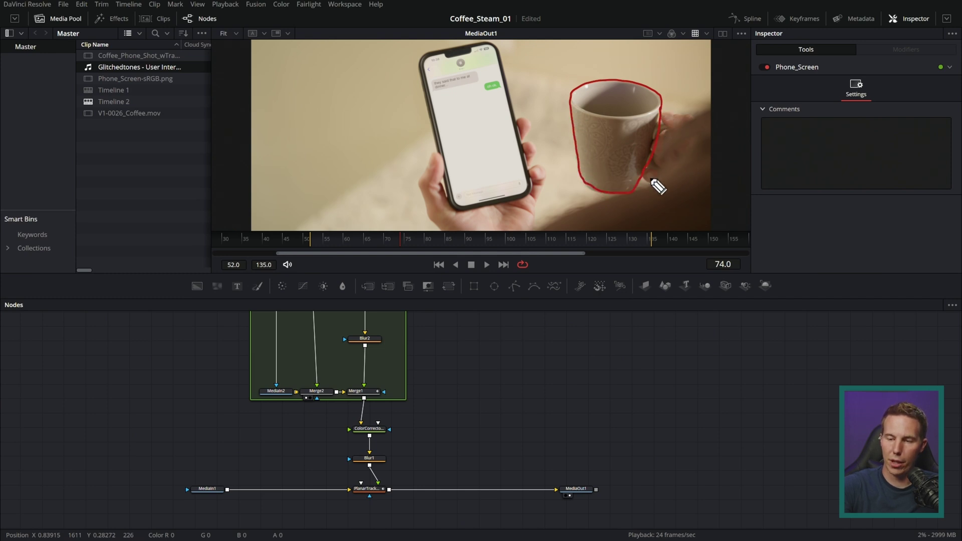
mouse_move(595, 207)
mouse_down()
mouse_move(515, 115)
mouse_move(349, 114)
mouse_move(389, 90)
mouse_move(625, 49)
mouse_move(698, 76)
mouse_move(650, 206)
mouse_up()
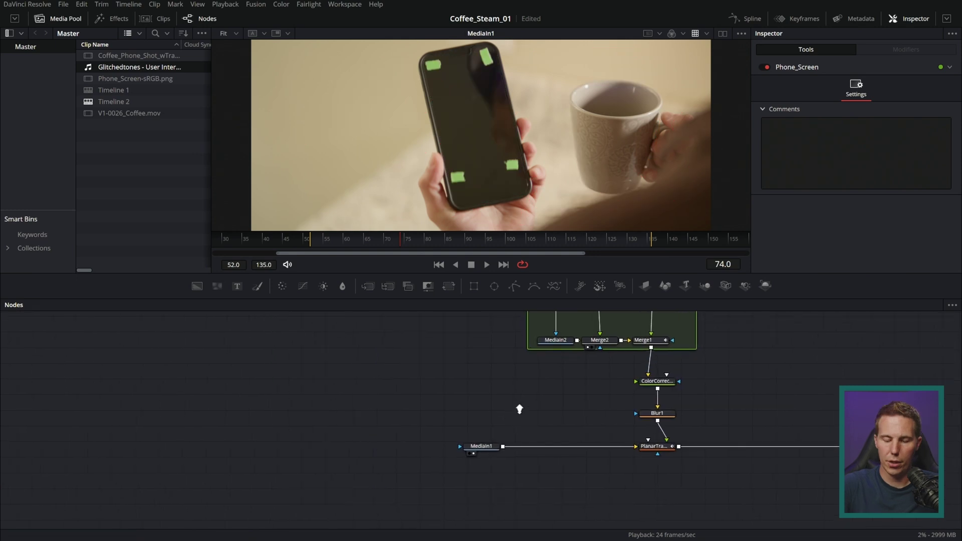
Add a Polygon mask above MediaIn1 and connect it to MediaIn1's effect mask input
scroll(520, 408, up, 3)
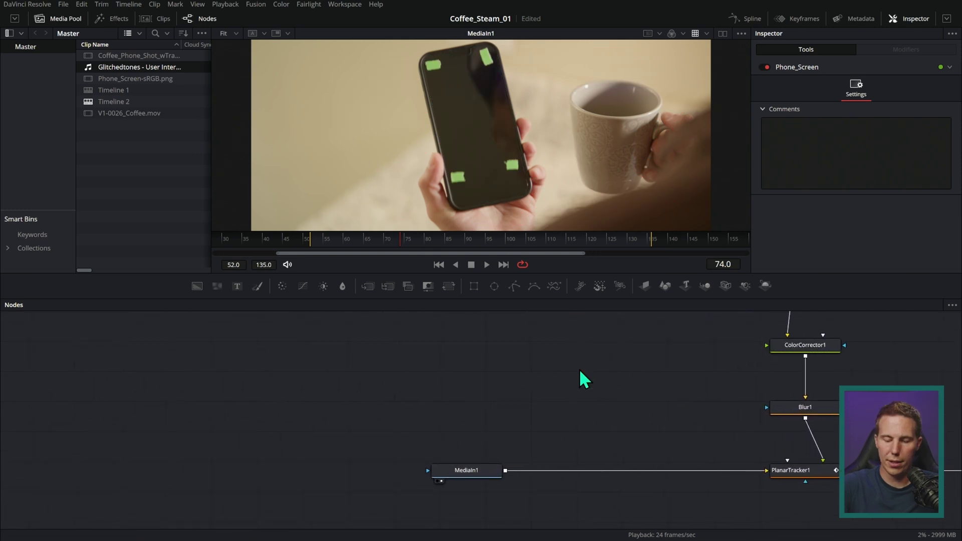
drag(515, 288, 484, 467)
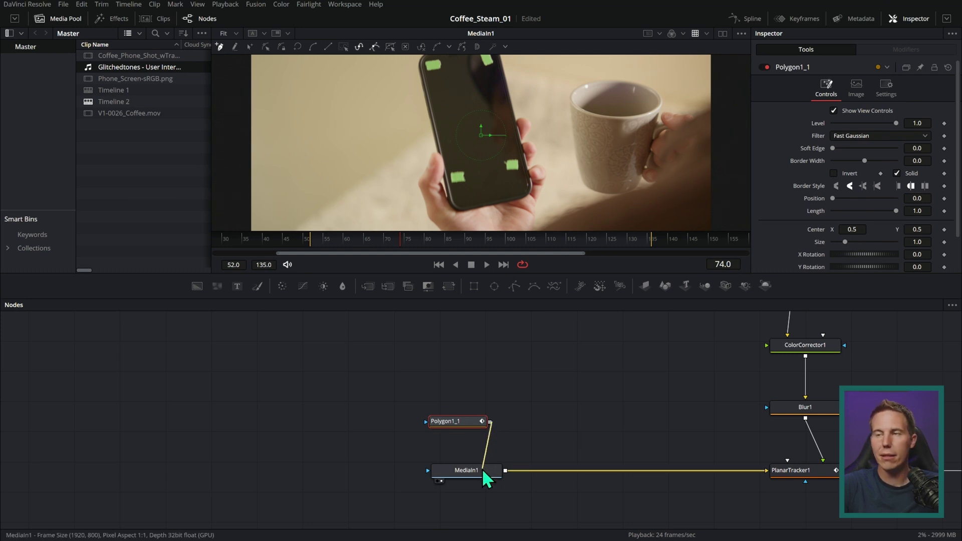
drag(484, 471, 484, 471)
drag(597, 275, 608, 292)
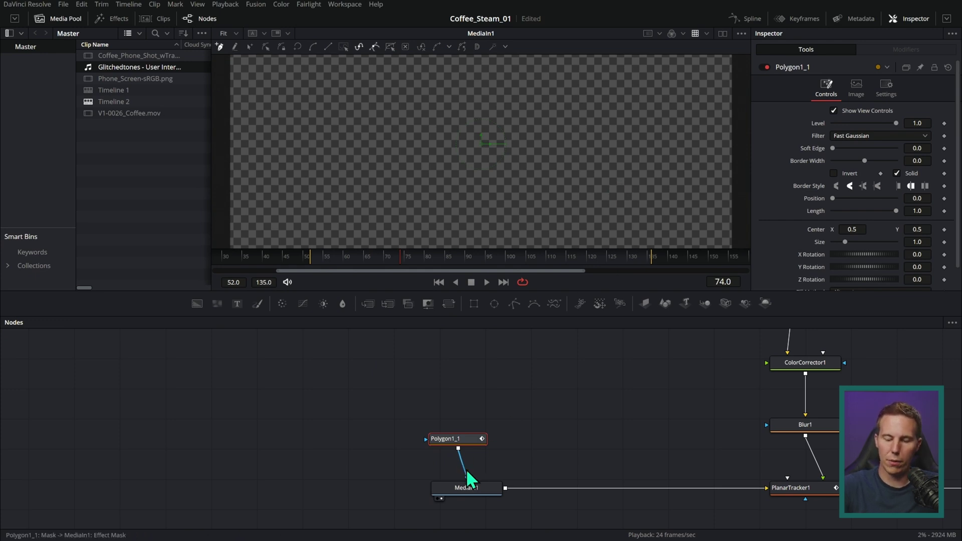
Detach the Polygon mask from MediaIn1, reconnect it to the effect mask input, and disable the mask node
drag(478, 462, 535, 445)
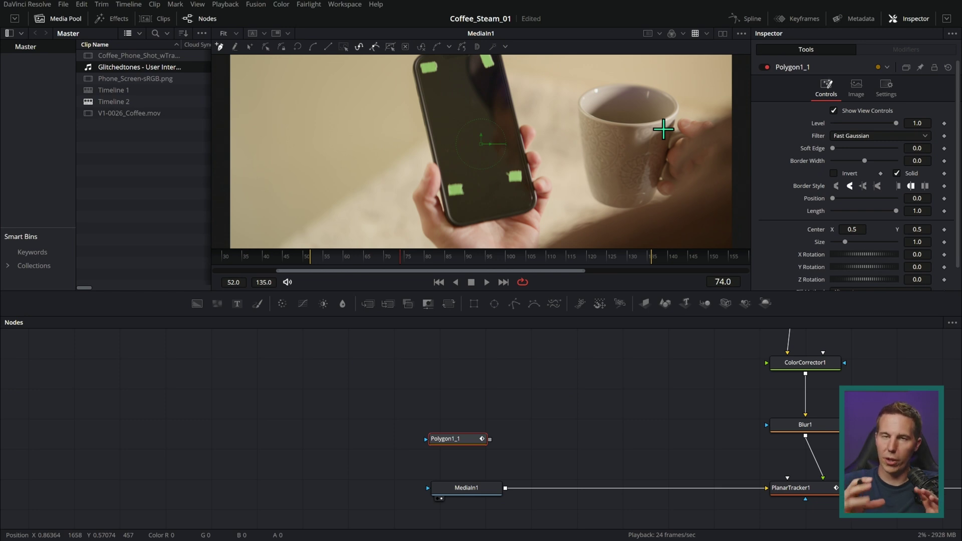
drag(490, 439, 480, 490)
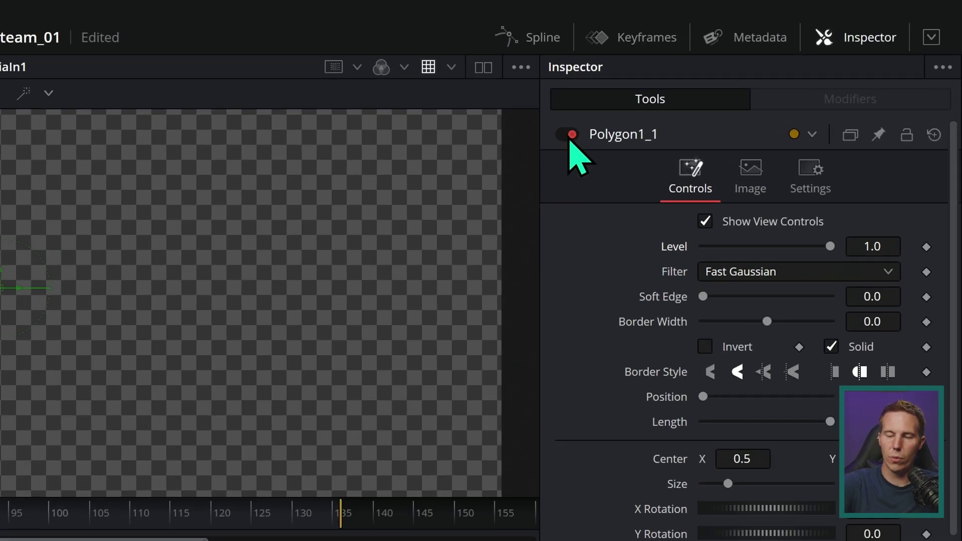
click(767, 68)
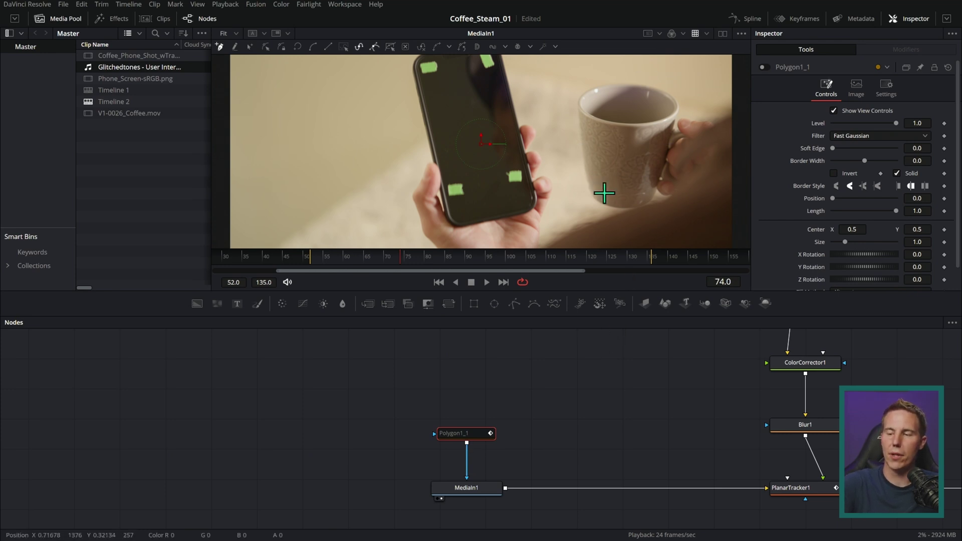
Draw a closed polygon outline around the coffee mug, leaving out the handle
click(676, 123)
click(679, 100)
click(644, 83)
click(598, 86)
click(579, 102)
click(583, 147)
click(592, 192)
click(610, 206)
click(650, 203)
click(665, 166)
click(676, 123)
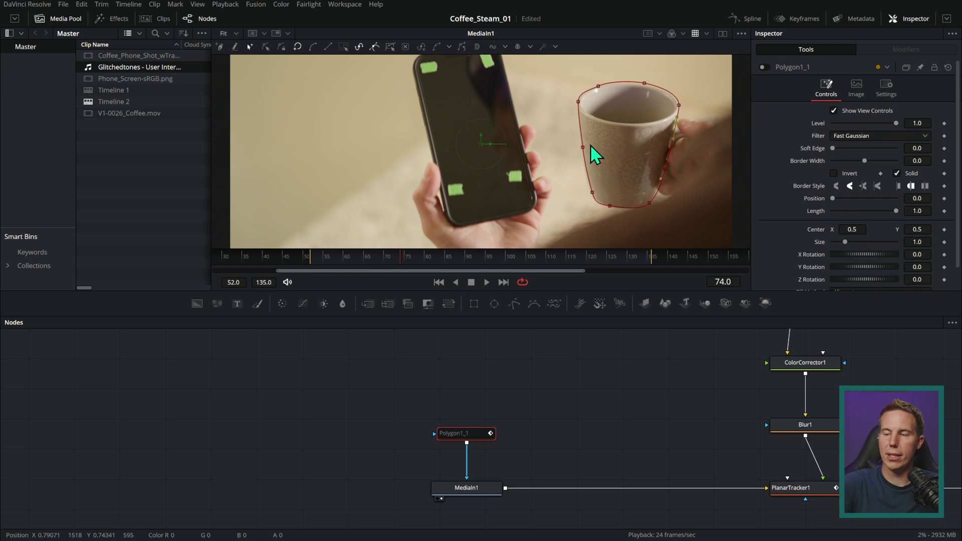
Toggle the Polygon mask on and off to compare the isolated mug with the full clip, leaving the mask disabled
click(762, 67)
click(567, 380)
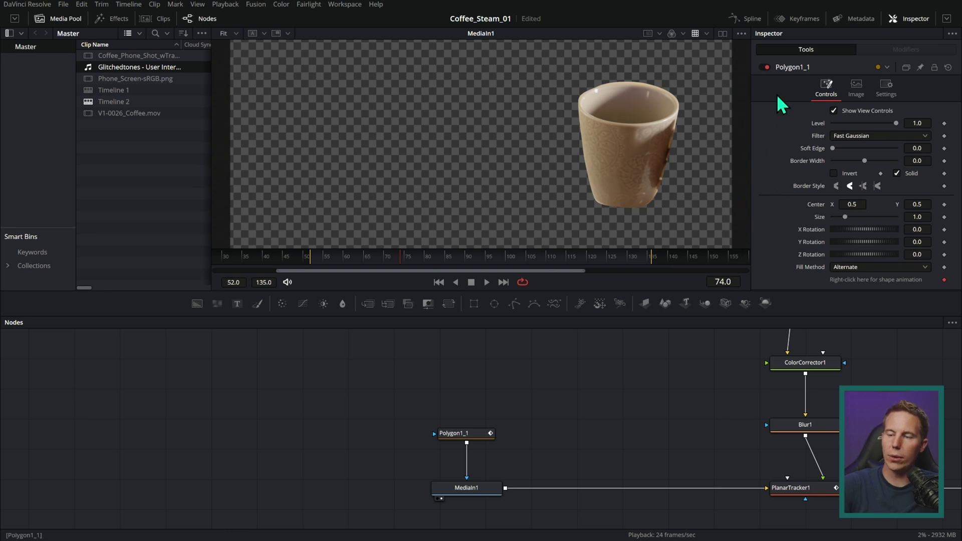
click(764, 67)
click(765, 67)
click(764, 68)
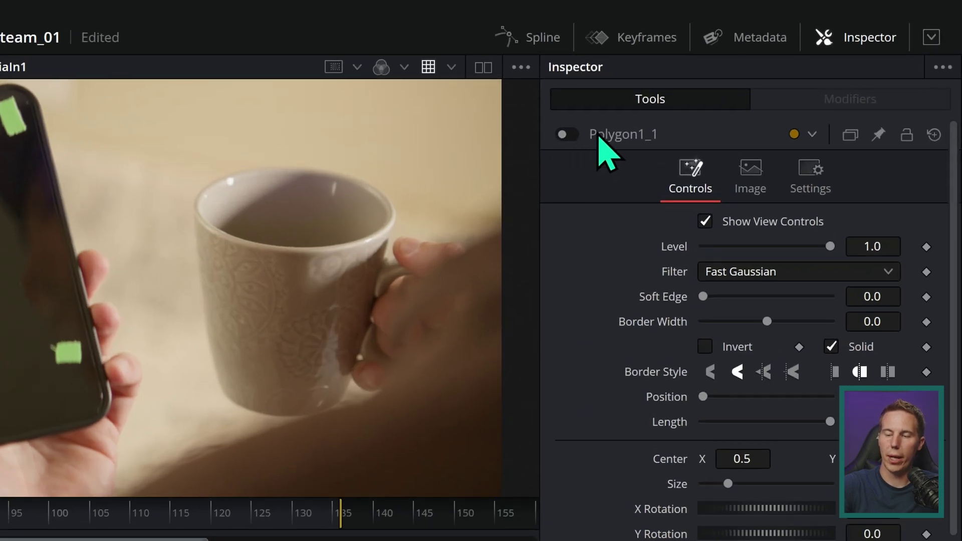
Save the disabled Polygon node's settings as the default for new Polygon masks
right_click(783, 68)
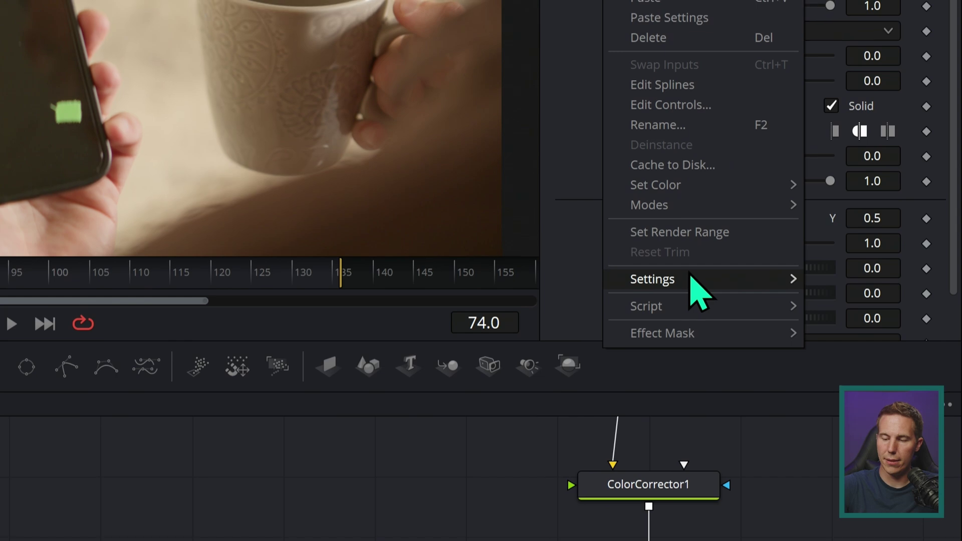
mouse_move(691, 277)
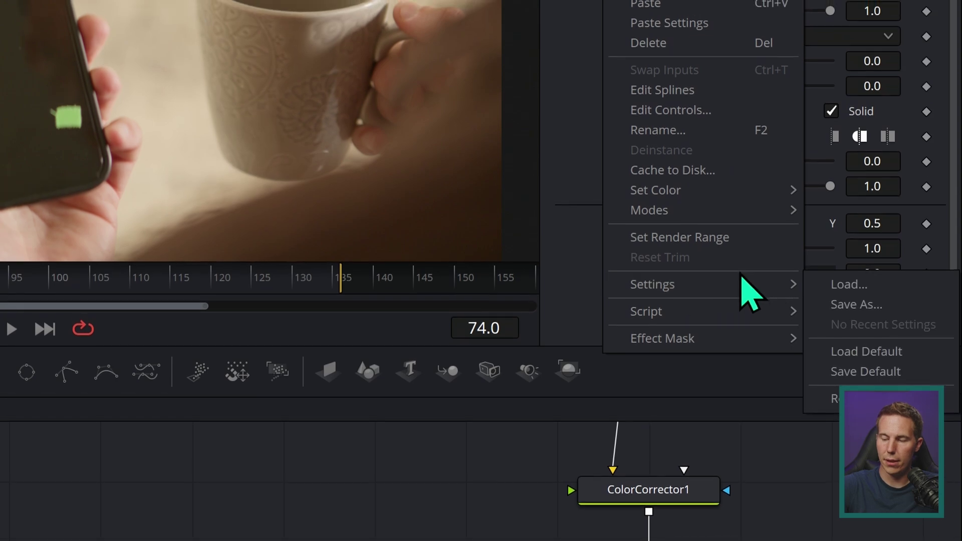
click(854, 278)
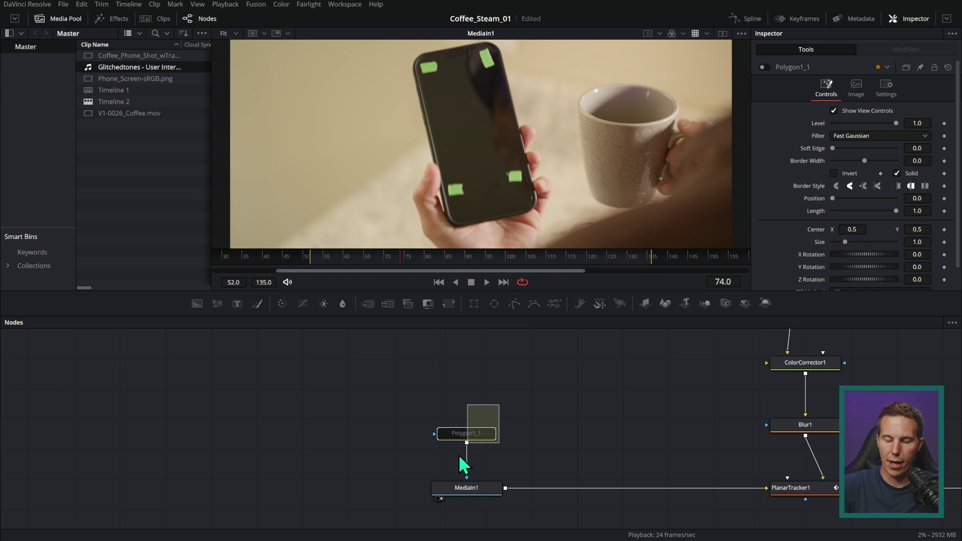
Replace the Polygon node with a new one above MediaIn1, connected to MediaIn1's effect mask input
key(Delete)
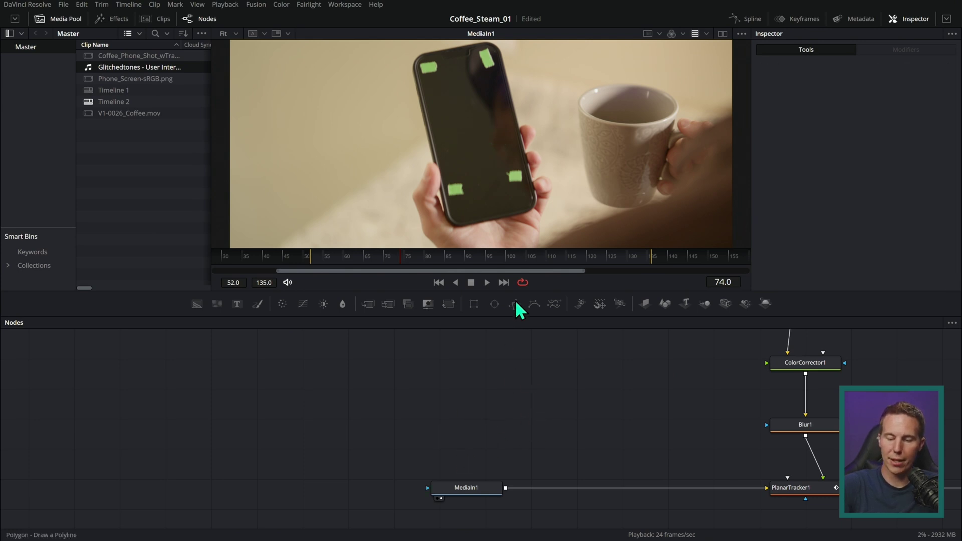
drag(516, 305, 468, 441)
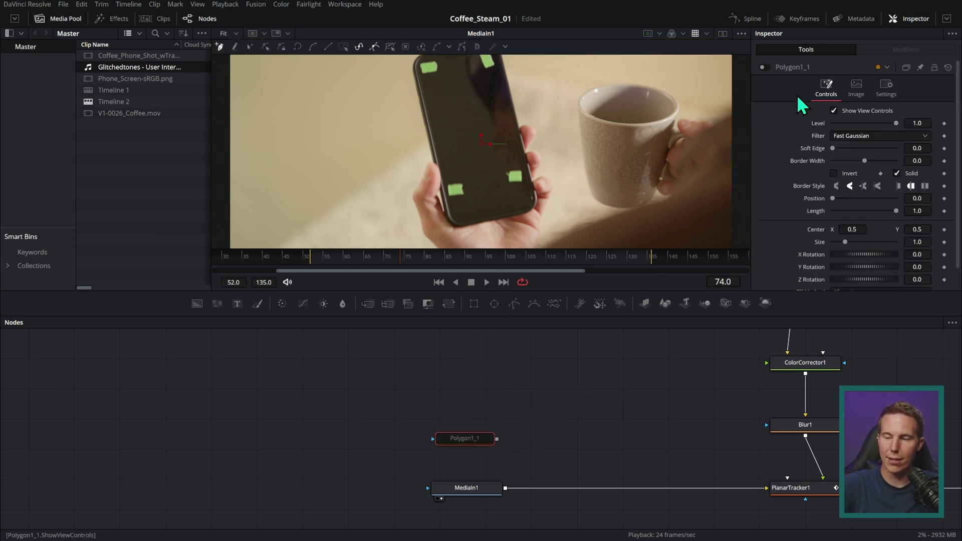
drag(497, 439, 479, 486)
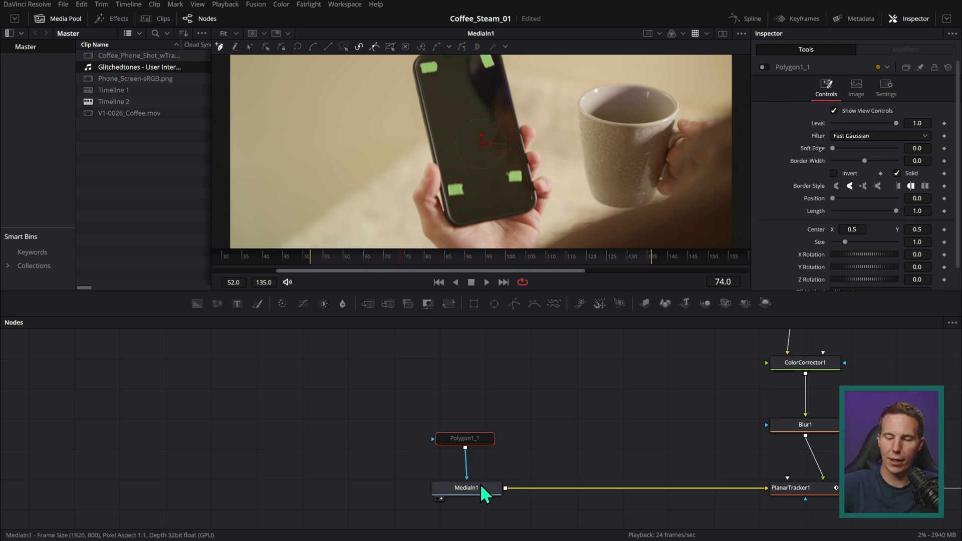
Draw a loose closed outline around the coffee mug with the new Polygon mask and enable the mask
drag(591, 89, 618, 79)
click(648, 78)
click(677, 97)
click(682, 132)
click(662, 179)
click(641, 203)
click(602, 190)
click(578, 113)
click(591, 90)
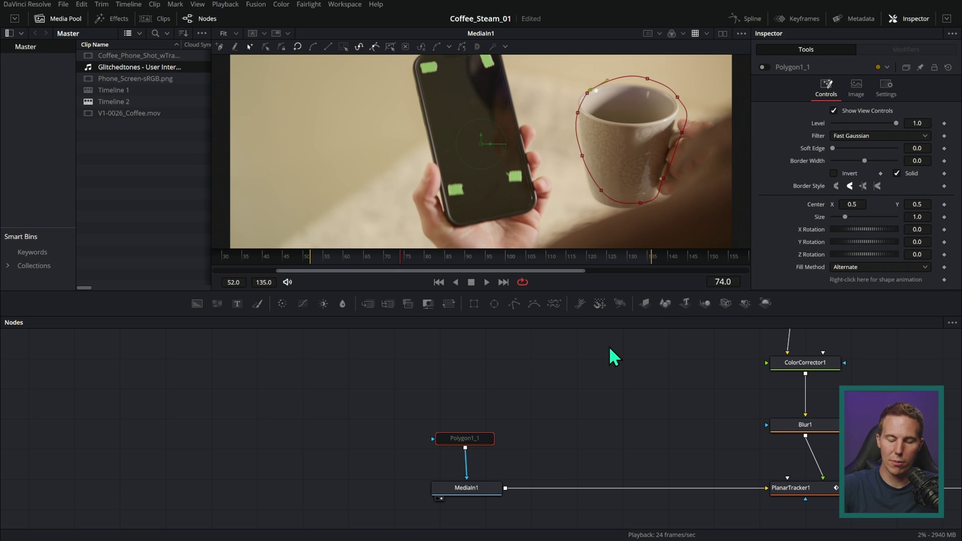
click(762, 67)
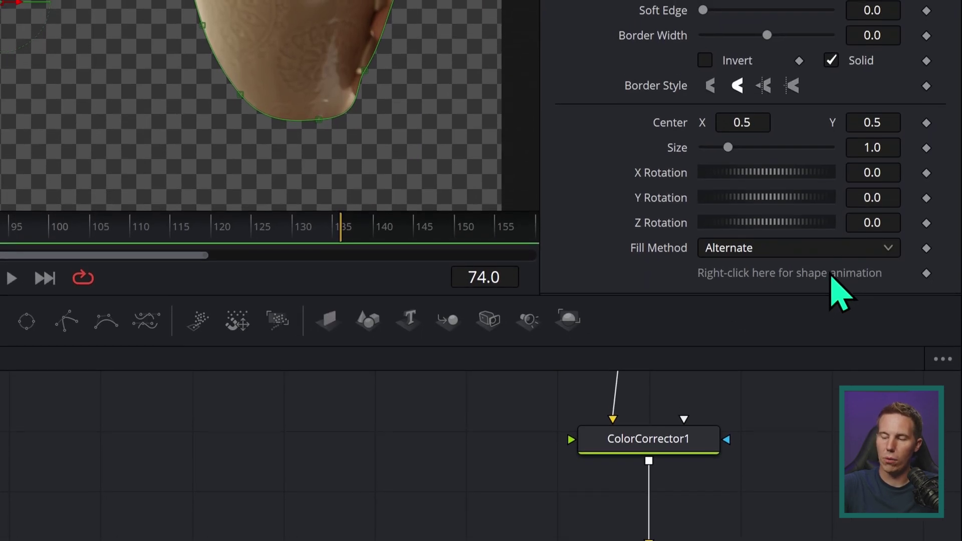
Remove the Polygon1_1Polyline shape animation from the Polygon mask
right_click(825, 275)
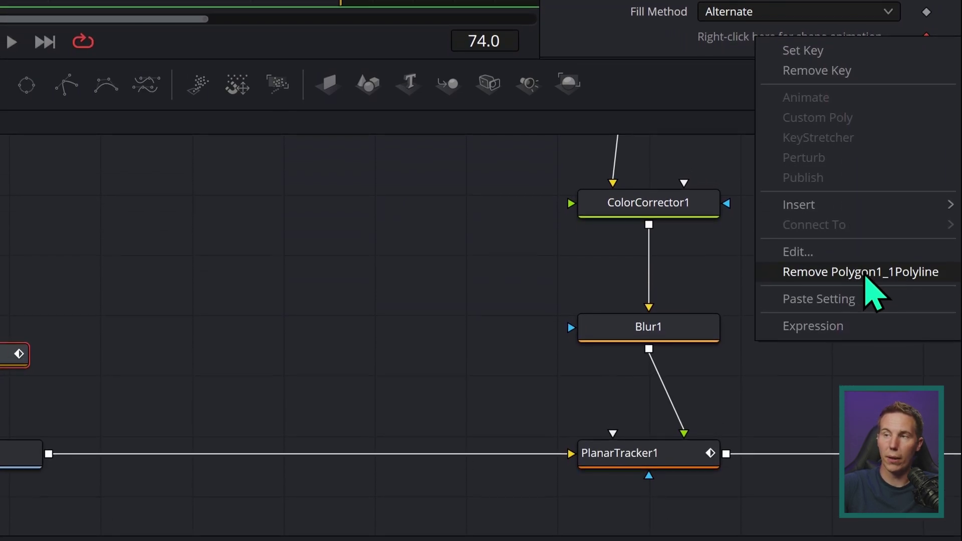
click(863, 275)
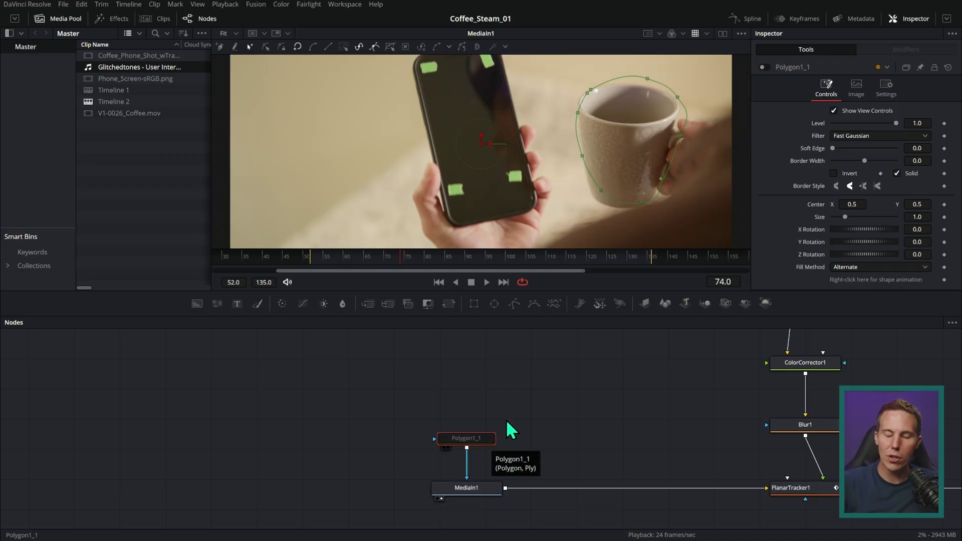
click(499, 452)
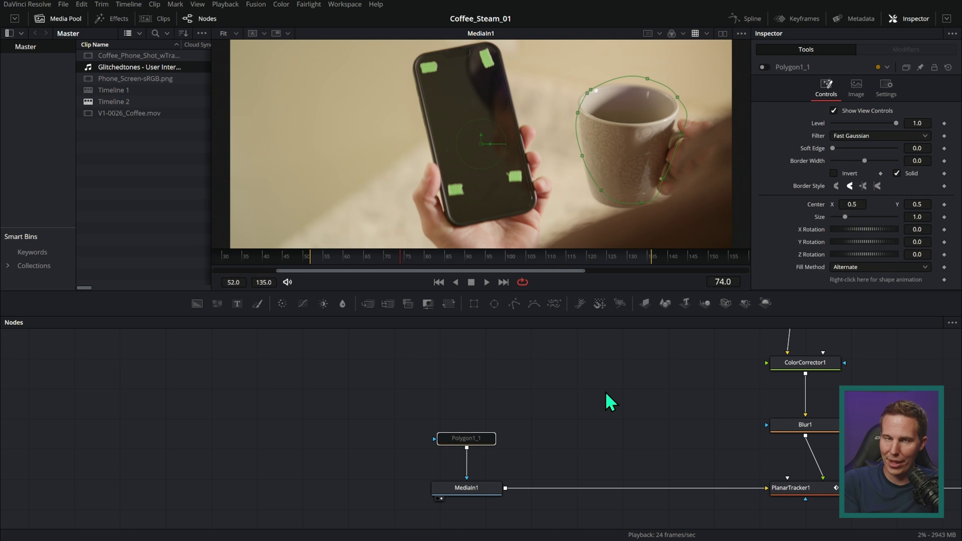
Add and view a Four Corner Background: red 1.0 top left, blue 0.575 top right, green 0.441 bottom left, red 1.0 with green 0.669 bottom right
drag(197, 304, 643, 414)
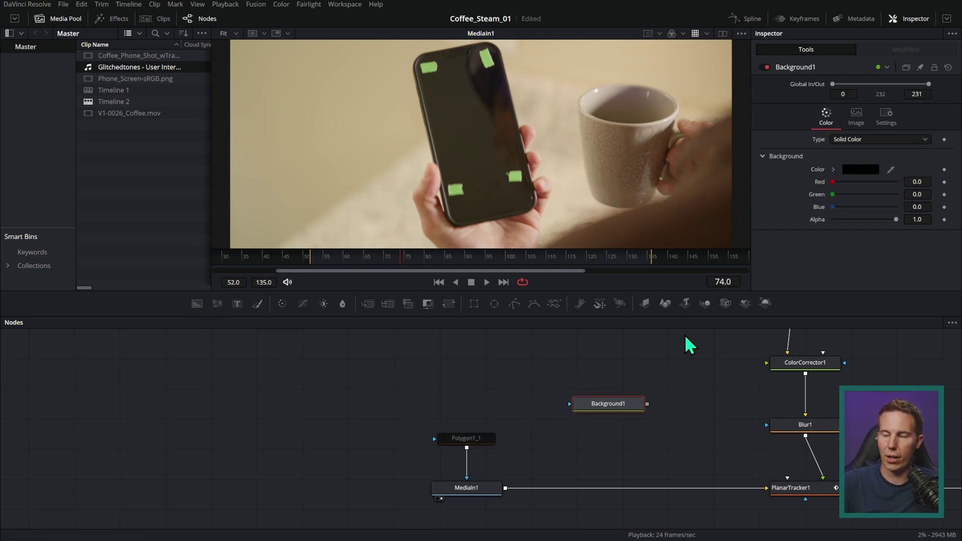
drag(833, 182, 882, 220)
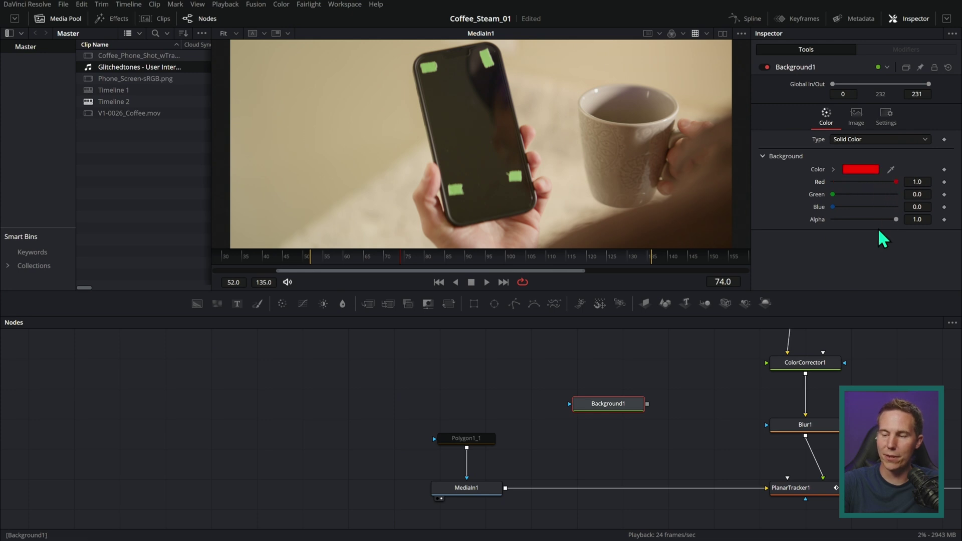
click(877, 140)
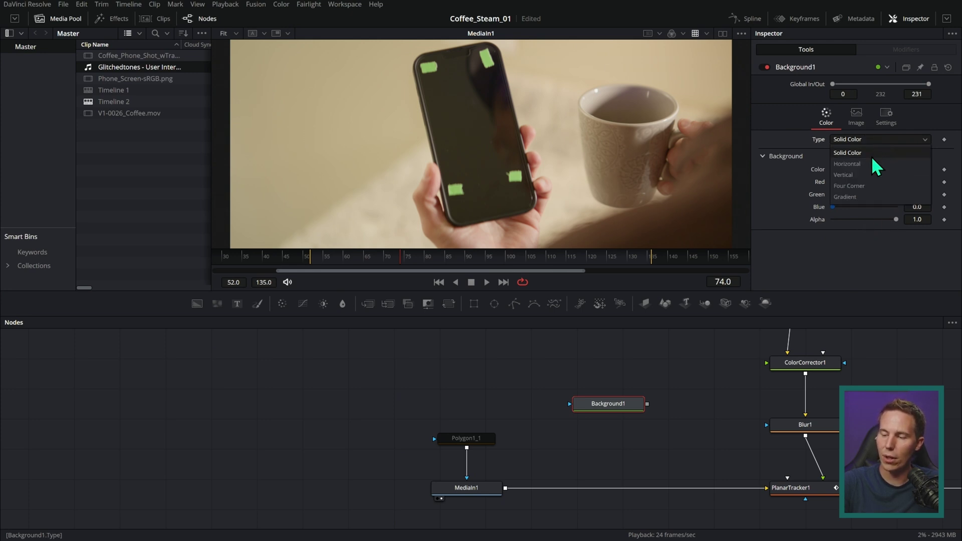
click(827, 189)
key(1)
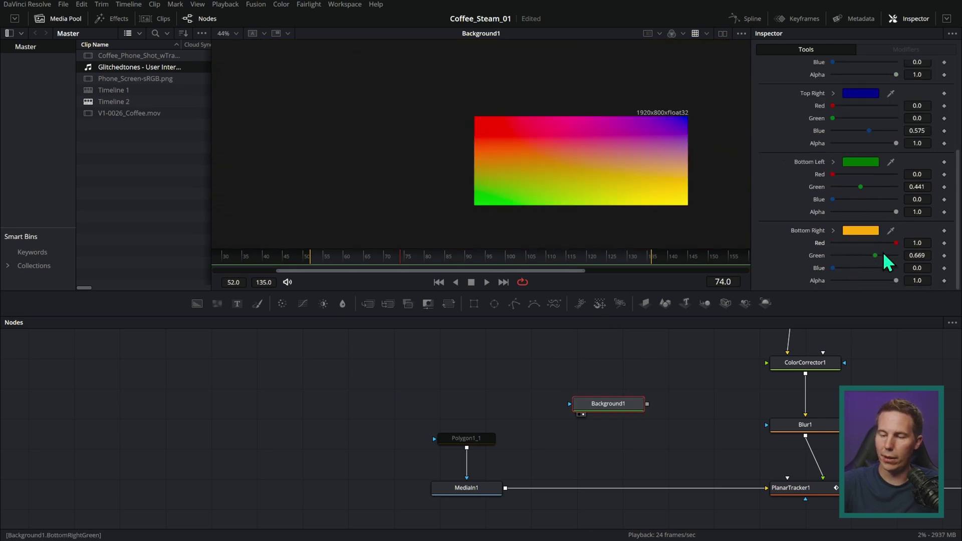
scroll(699, 161, up, 5)
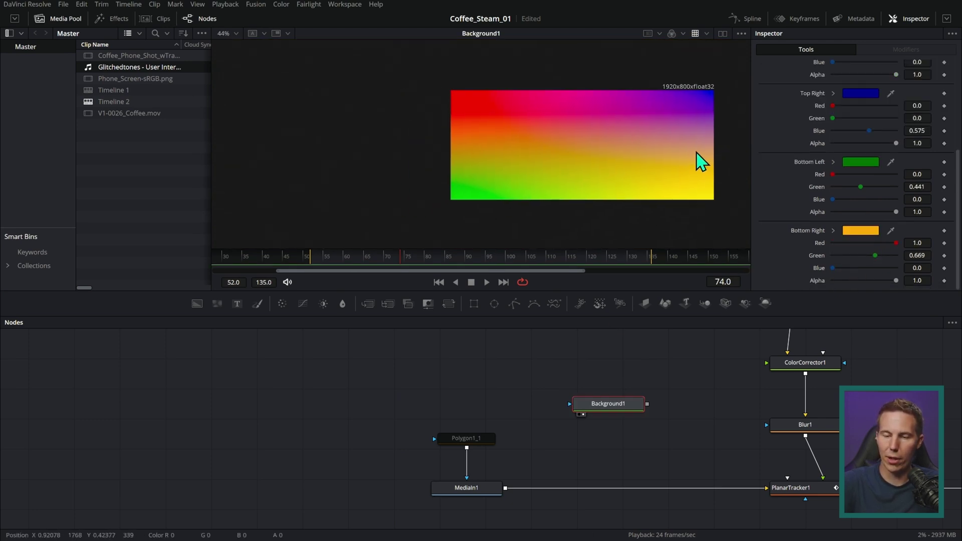
scroll(799, 90, up, 5)
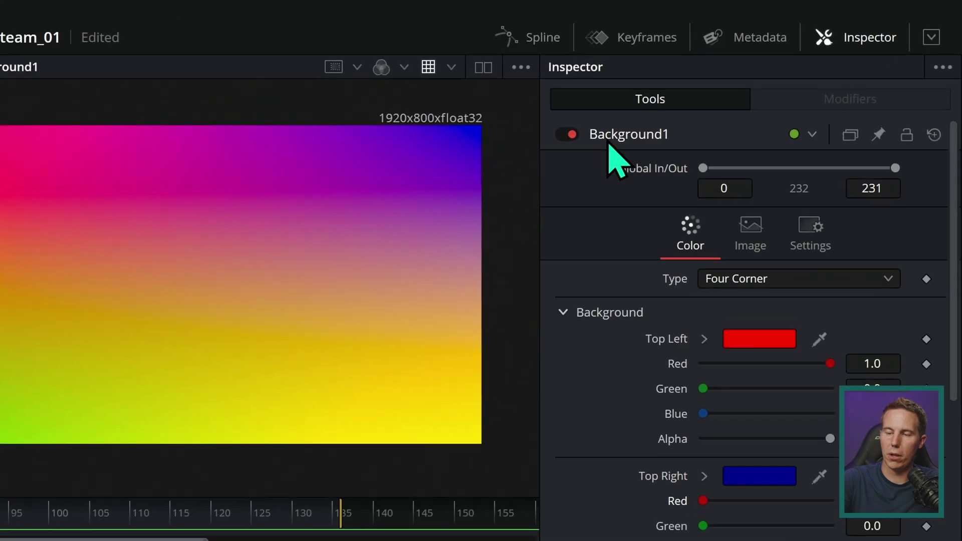
Save the four-corner Background settings as the default for new Background nodes
right_click(613, 135)
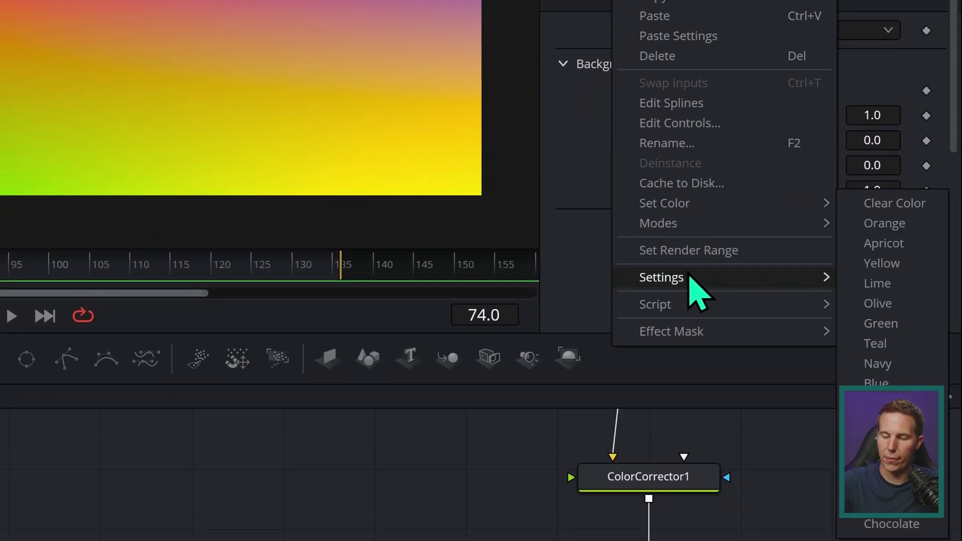
mouse_move(704, 286)
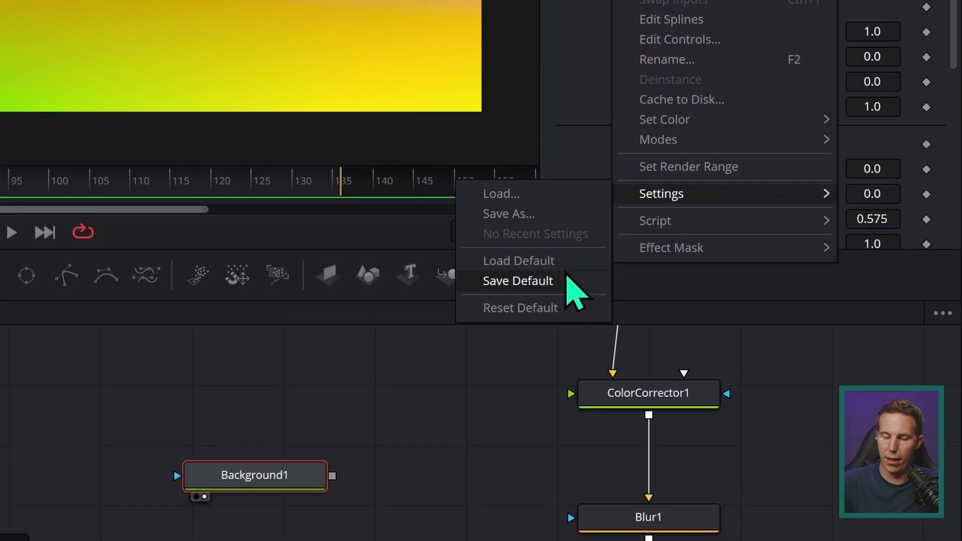
click(567, 277)
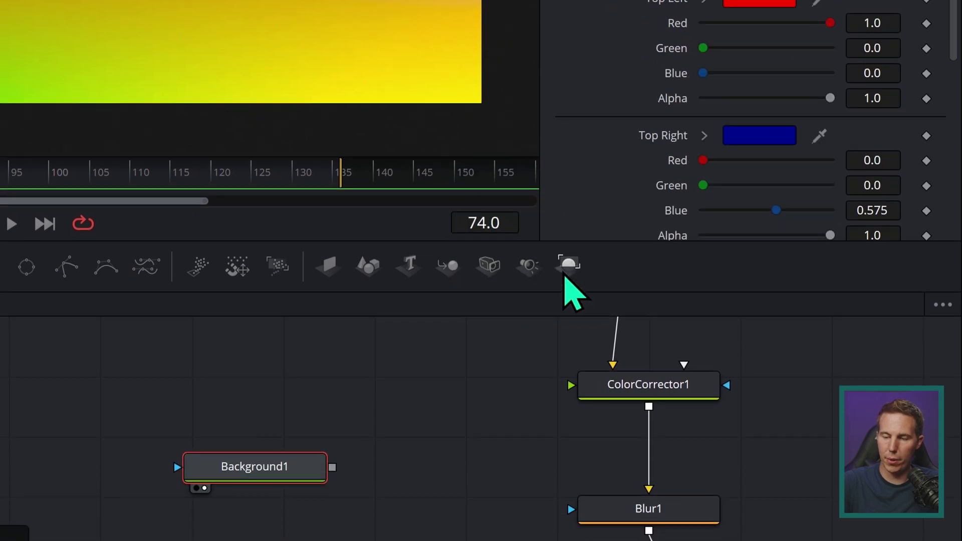
Delete the Background node, add a fresh one in its place, and show it in the viewer to check the saved default
key(Delete)
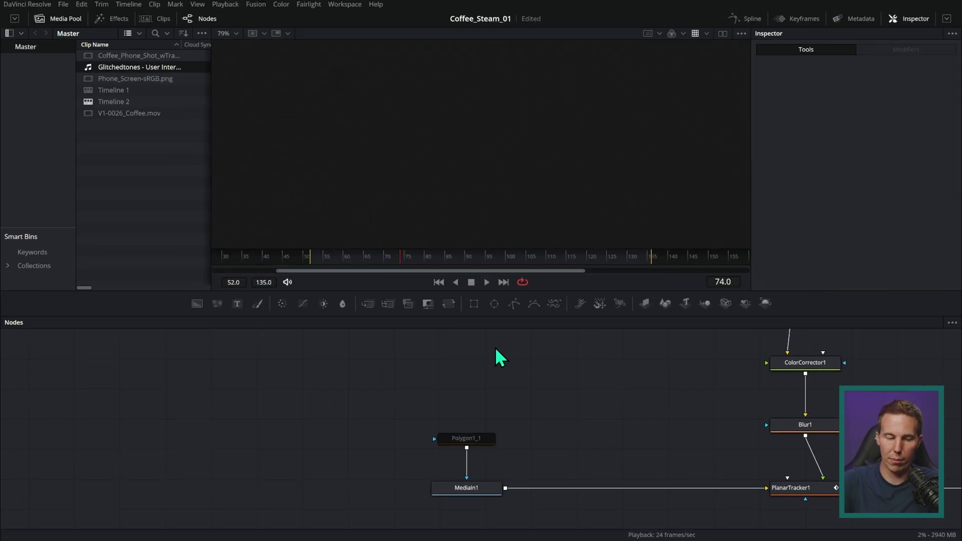
drag(197, 307, 637, 407)
key(1)
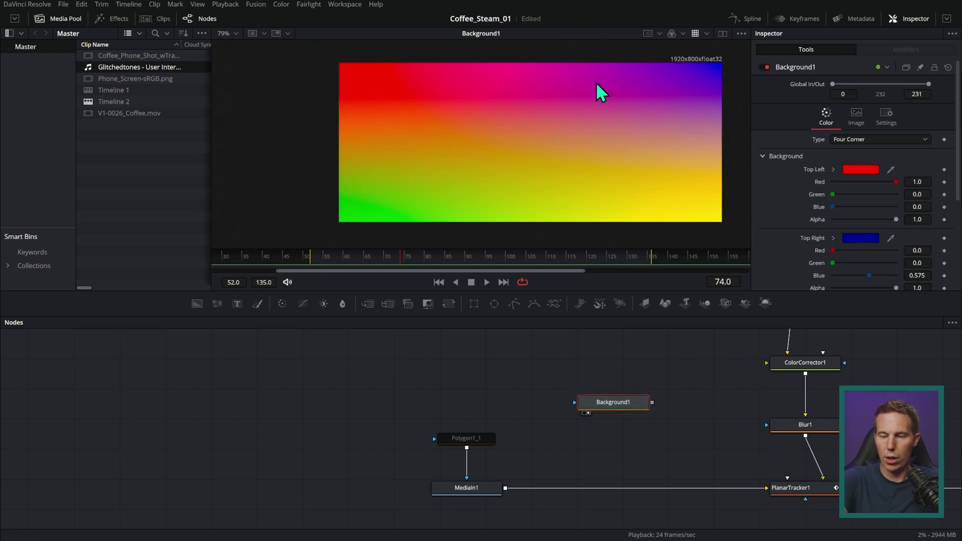